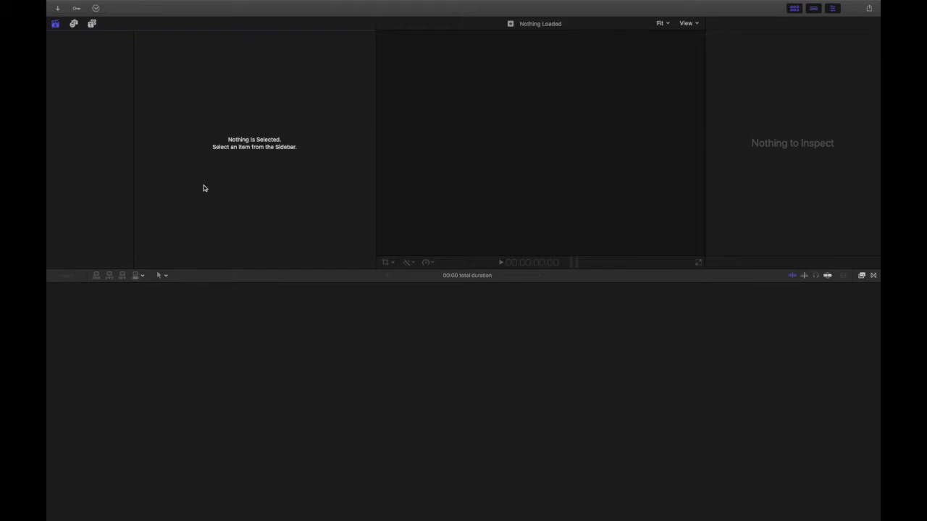
Step: Open the existing library Chapel Worship 10052020 from the Chapel - Week 6 folder on the T7 - Active Projects drive
{"action": "left_click", "coordinate": [121, 5]}
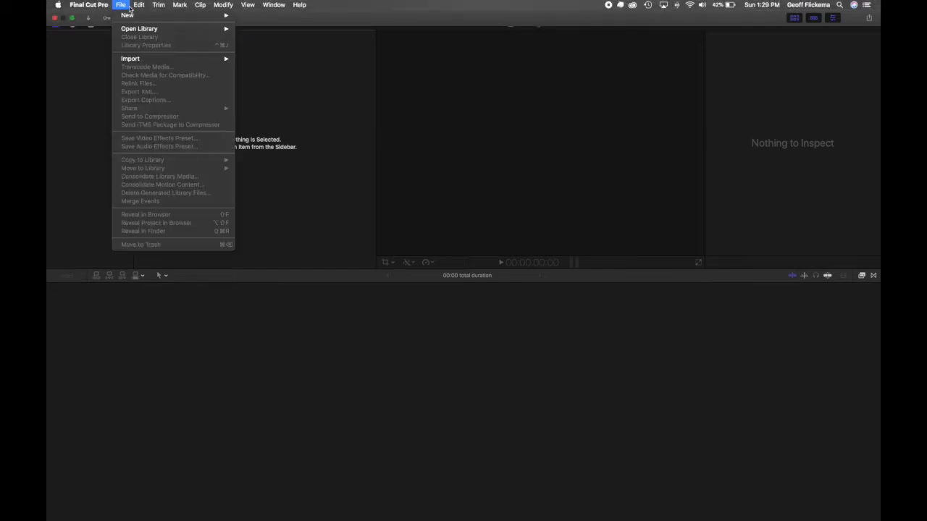
{"action": "mouse_move", "coordinate": [133, 29]}
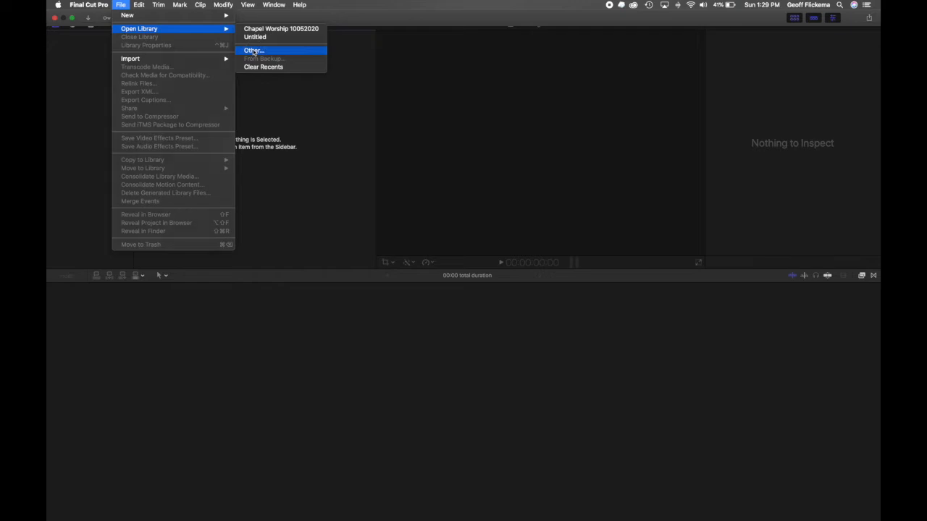
{"action": "left_click", "coordinate": [254, 52]}
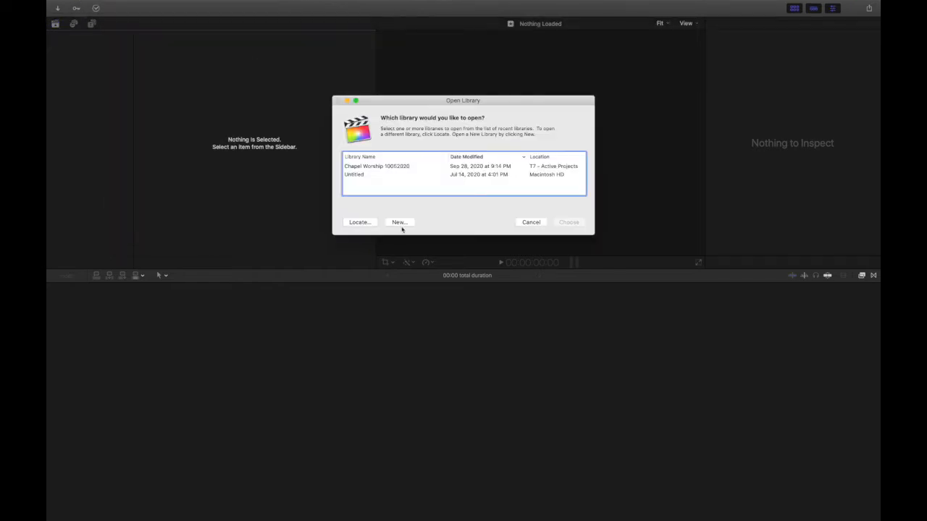
{"action": "left_click", "coordinate": [347, 223]}
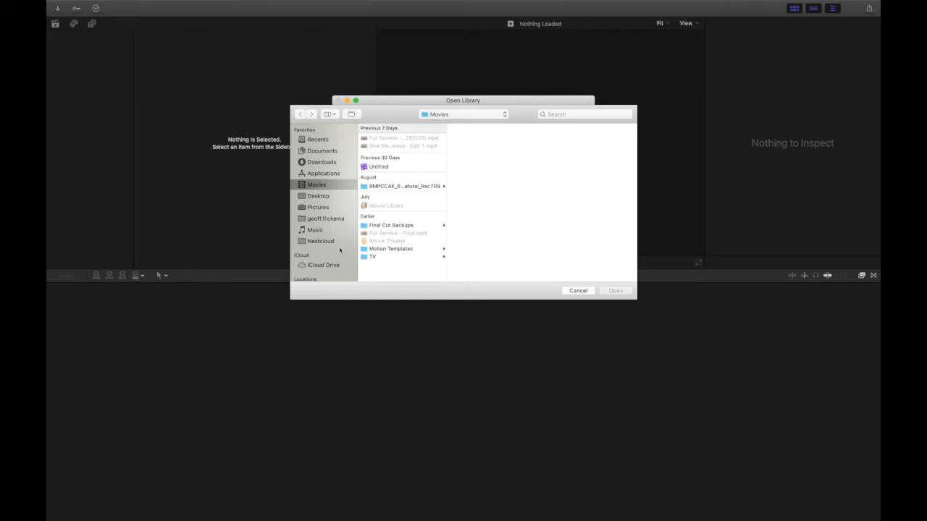
{"action": "scroll", "coordinate": [325, 238], "scroll_direction": "down", "scroll_amount": 5}
{"action": "left_click", "coordinate": [321, 233]}
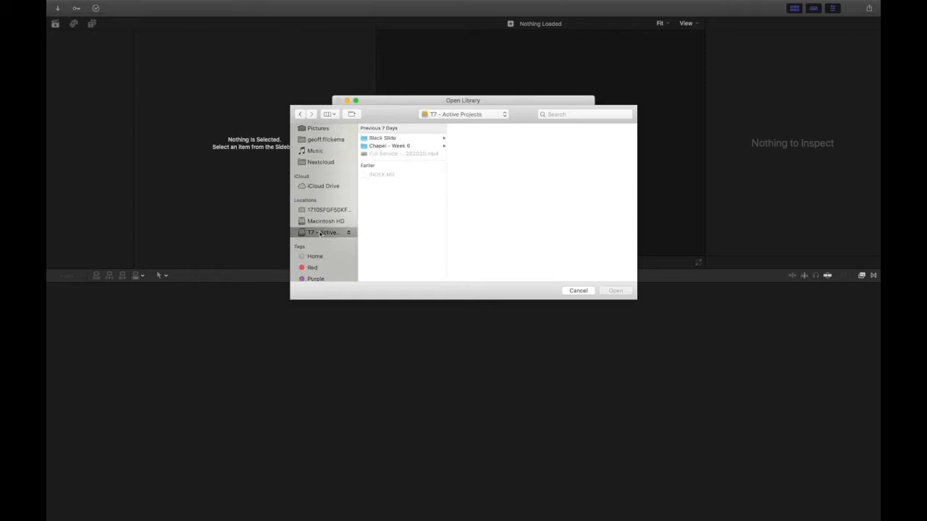
{"action": "left_click", "coordinate": [397, 147]}
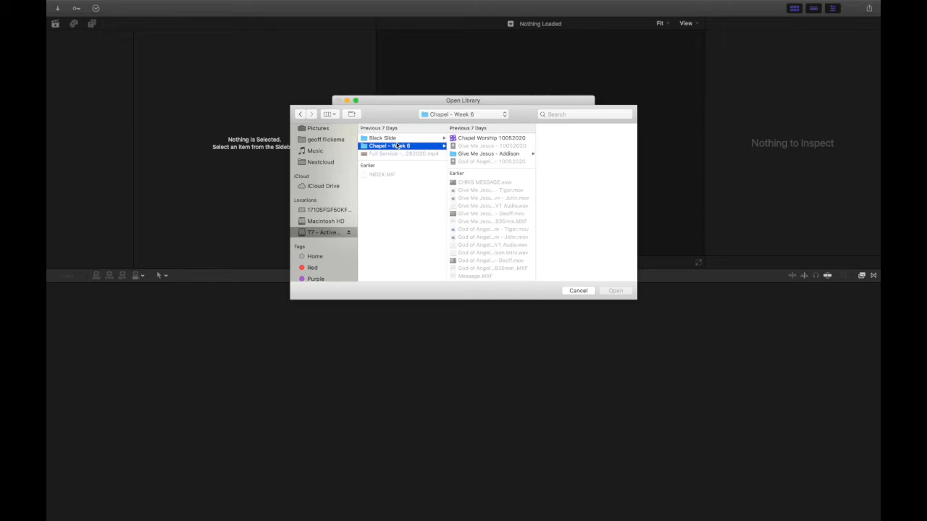
{"action": "left_click", "coordinate": [461, 138]}
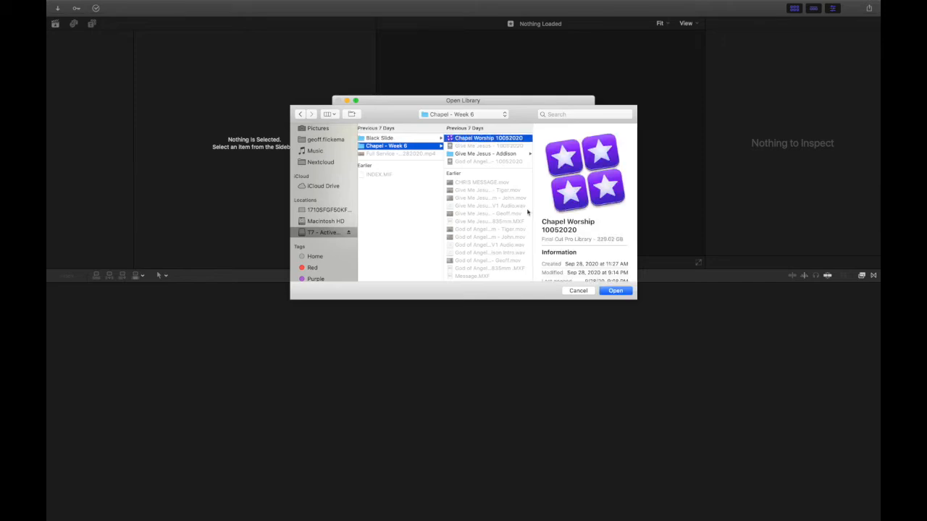
{"action": "left_click", "coordinate": [615, 291]}
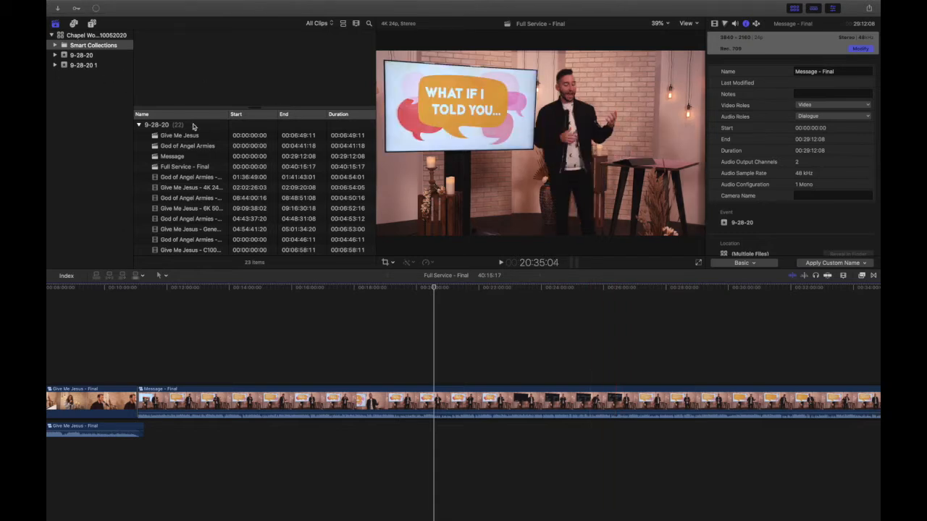
{"action": "scroll", "coordinate": [237, 227], "scroll_direction": "down", "scroll_amount": 10}
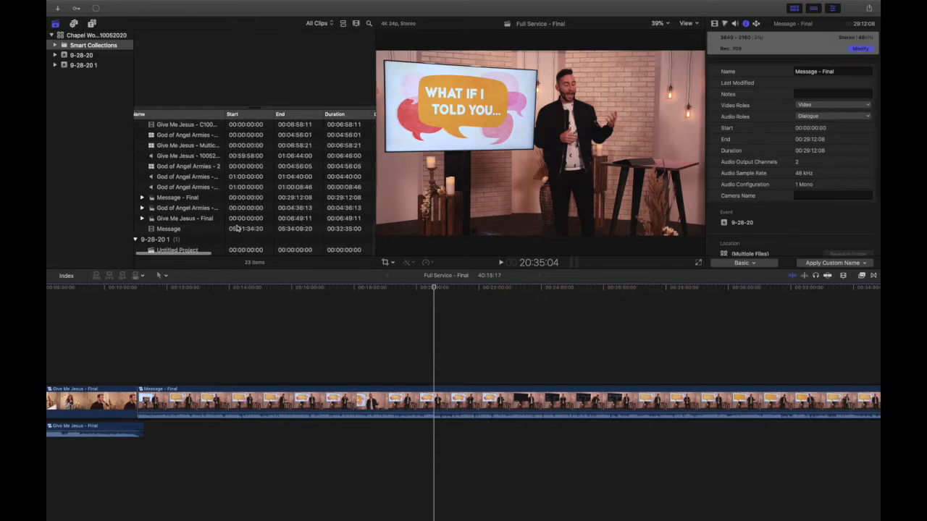
{"action": "scroll", "coordinate": [236, 228], "scroll_direction": "up", "scroll_amount": 10}
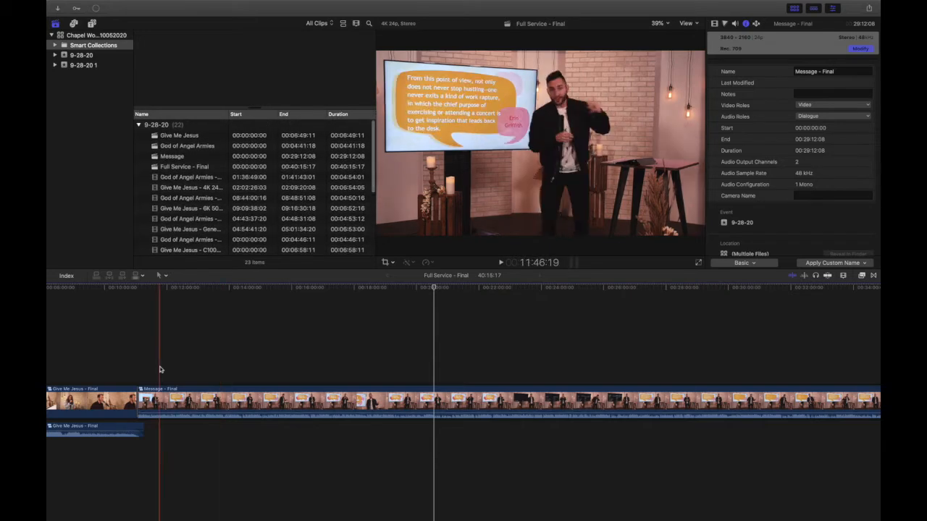
{"action": "scroll", "coordinate": [160, 369], "scroll_direction": "left", "scroll_amount": 10}
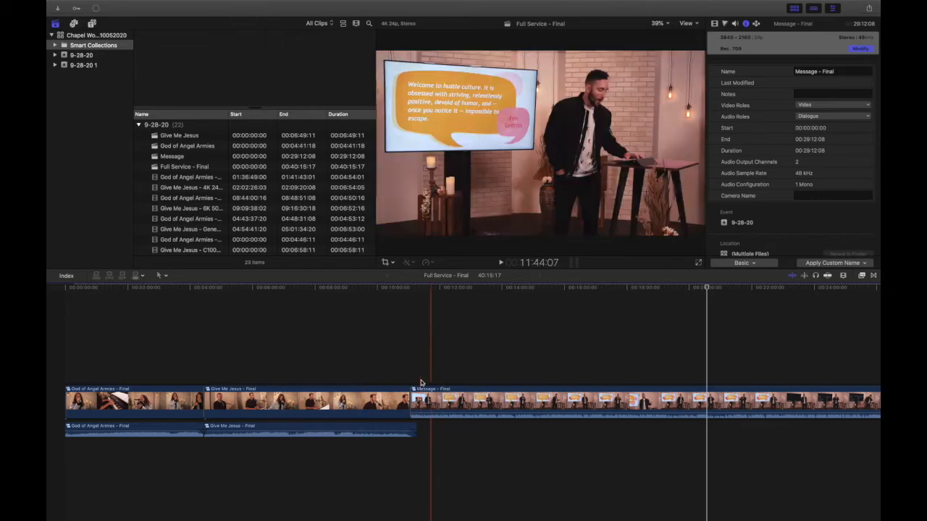
Step: Switch to Finder and copy the Whom Shall I Fear God Of Angel Armies folder from Downloads into Chapel - Week 6 on T7 - Active Projects
{"action": "key", "text": "ctrl+Left"}
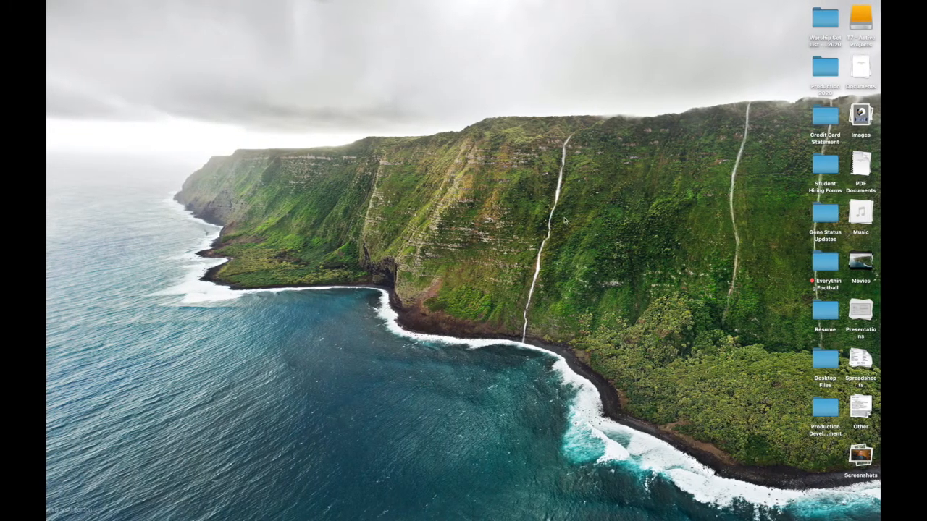
{"action": "left_click", "coordinate": [785, 508]}
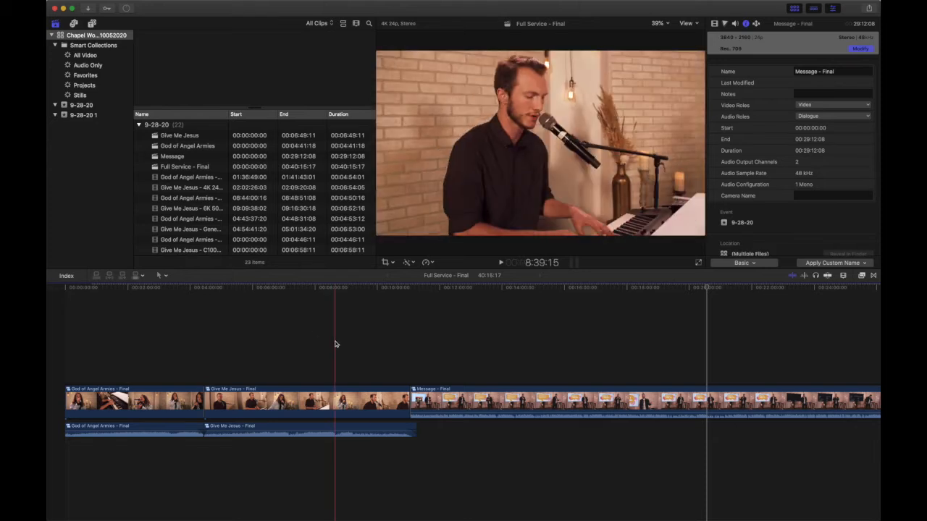
{"action": "mouse_move", "coordinate": [70, 12]}
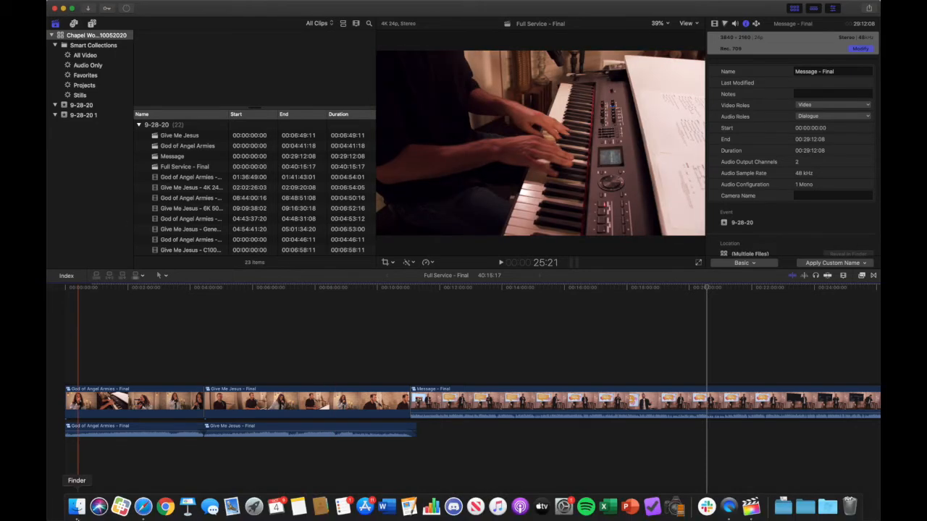
{"action": "left_click", "coordinate": [77, 509]}
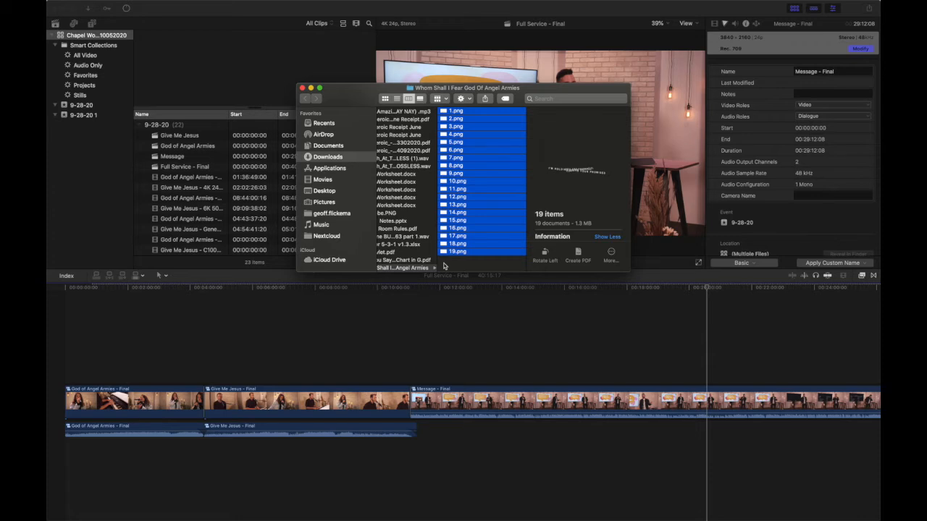
{"action": "scroll", "coordinate": [442, 265], "scroll_direction": "left", "scroll_amount": 3}
{"action": "scroll", "coordinate": [330, 217], "scroll_direction": "down", "scroll_amount": 4}
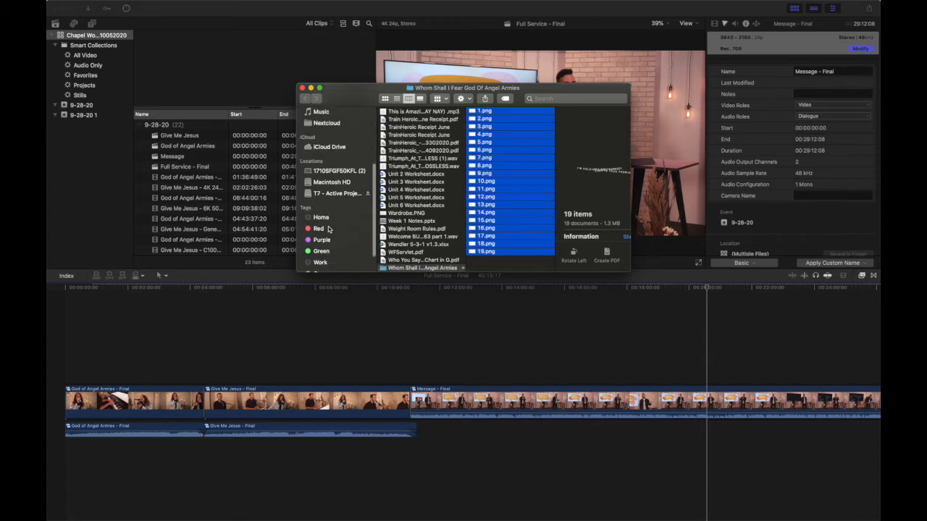
{"action": "scroll", "coordinate": [400, 239], "scroll_direction": "down", "scroll_amount": 2}
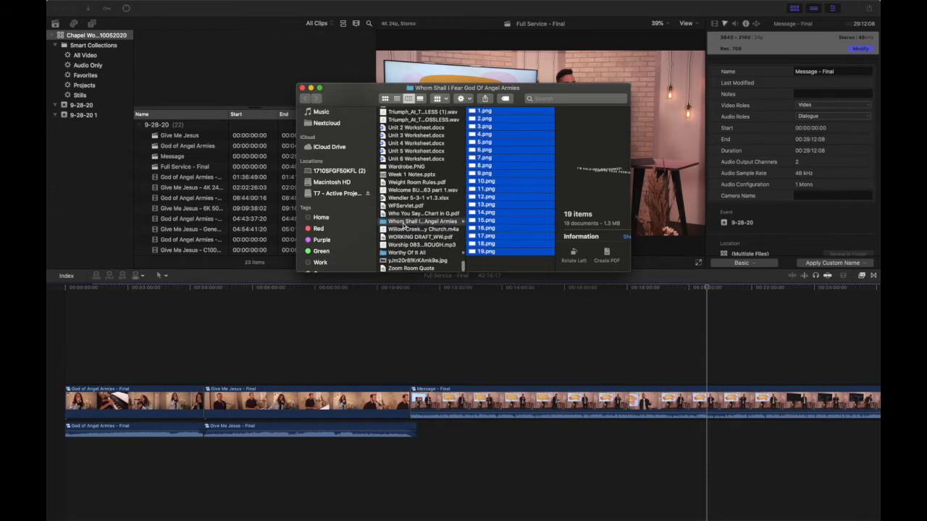
{"action": "left_click_drag", "start_coordinate": [404, 221], "coordinate": [397, 169]}
{"action": "scroll", "coordinate": [346, 170], "scroll_direction": "up", "scroll_amount": 5}
{"action": "scroll", "coordinate": [346, 170], "scroll_direction": "down", "scroll_amount": 3}
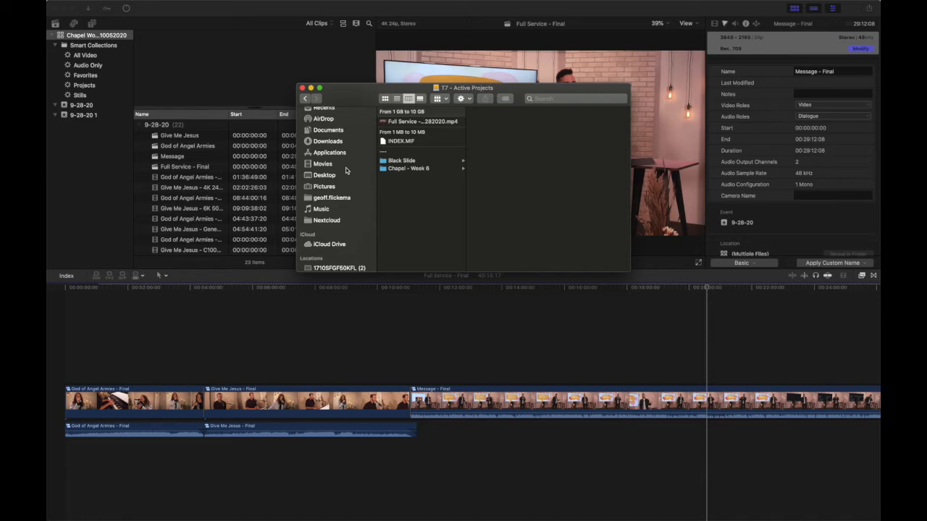
Step: Copy the Give Me Jesus folder from Downloads into the Chapel - Week 6 folder
{"action": "left_click", "coordinate": [418, 168]}
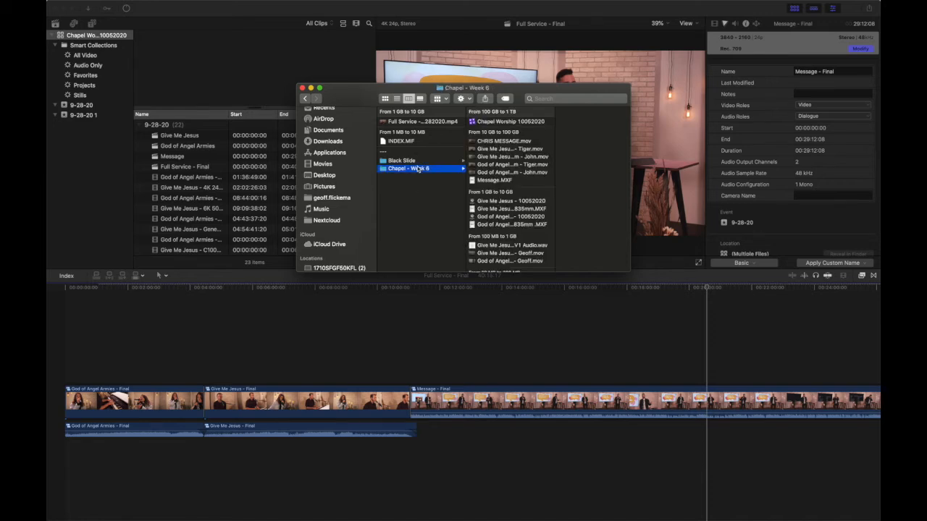
{"action": "mouse_move", "coordinate": [395, 520]}
{"action": "left_click", "coordinate": [782, 506]}
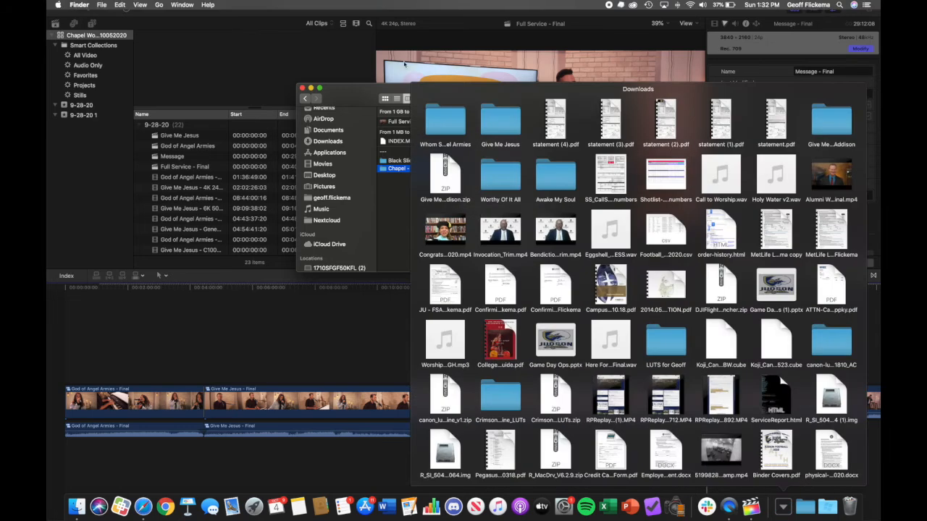
{"action": "left_click_drag", "start_coordinate": [500, 126], "coordinate": [502, 192]}
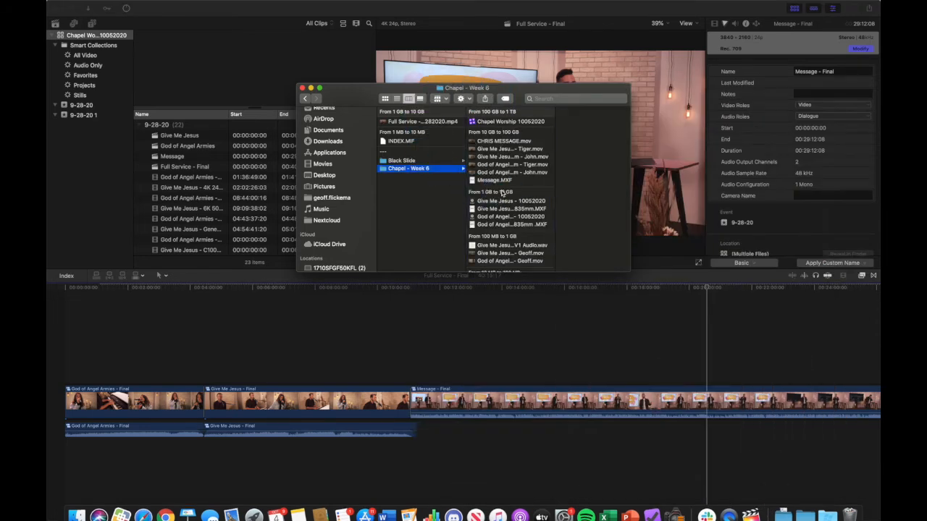
Step: Check the PNG slides inside the copied Give Me Jesus and Whom Shall I Fear God Of Angel Armies folders, and close the Finder window
{"action": "scroll", "coordinate": [502, 193], "scroll_direction": "down", "scroll_amount": 3}
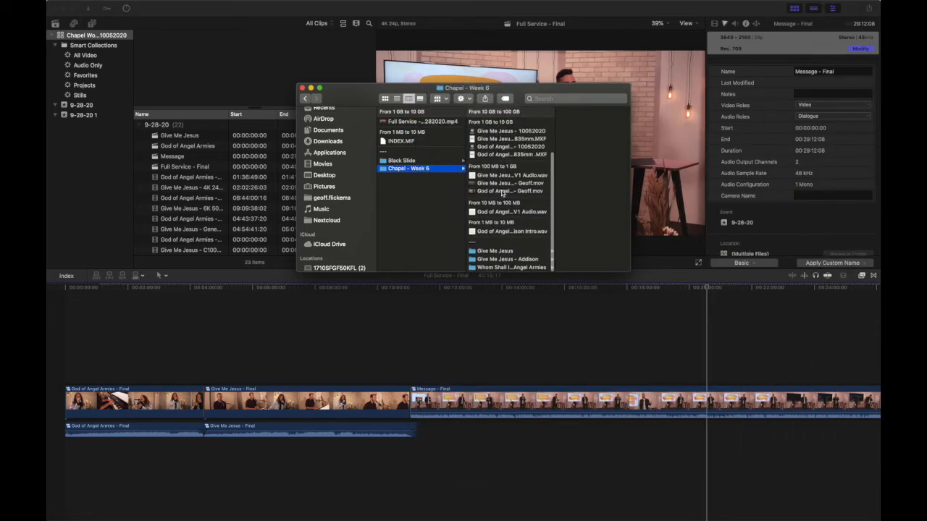
{"action": "left_click", "coordinate": [506, 258]}
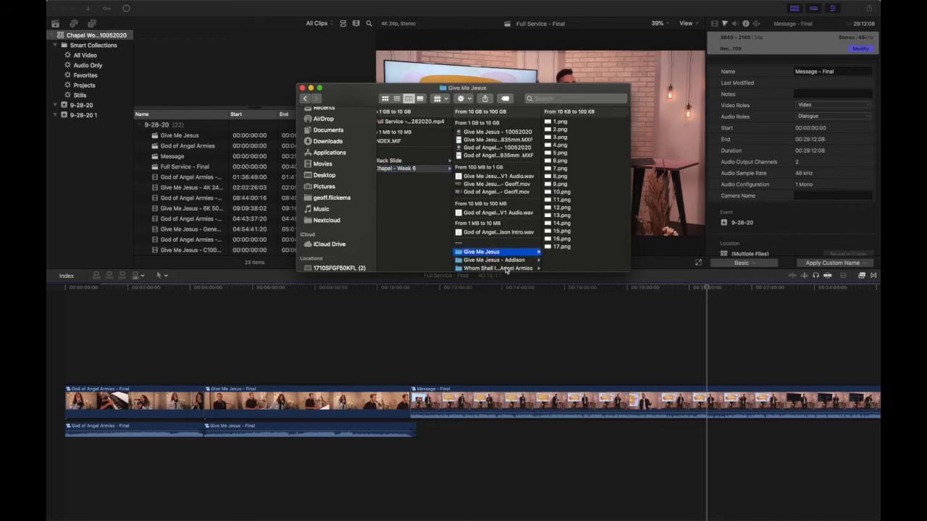
{"action": "left_click", "coordinate": [506, 269]}
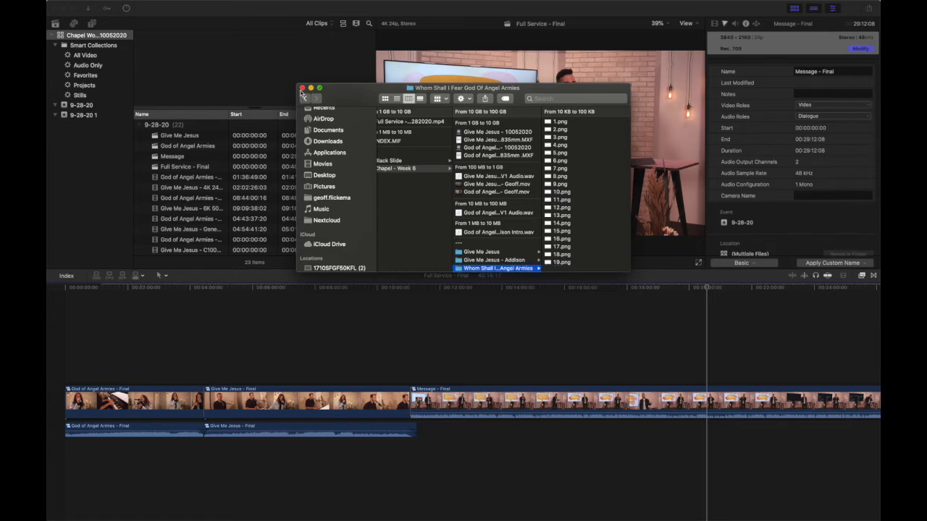
{"action": "left_click", "coordinate": [301, 88]}
Step: In Final Cut Pro, import the Give Me Jesus folder from Chapel - Week 6 into the event 9-28-20 1, leaving files in place
{"action": "left_click", "coordinate": [112, 29]}
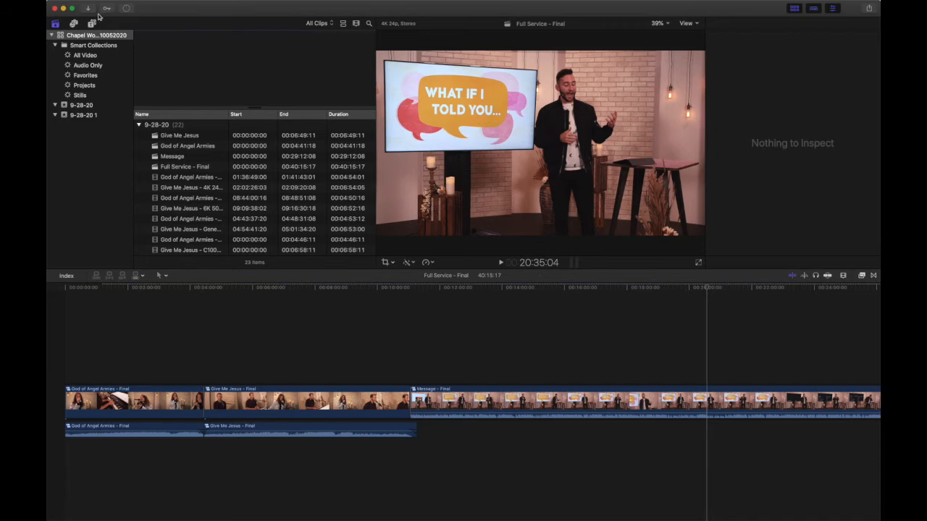
{"action": "left_click", "coordinate": [93, 10]}
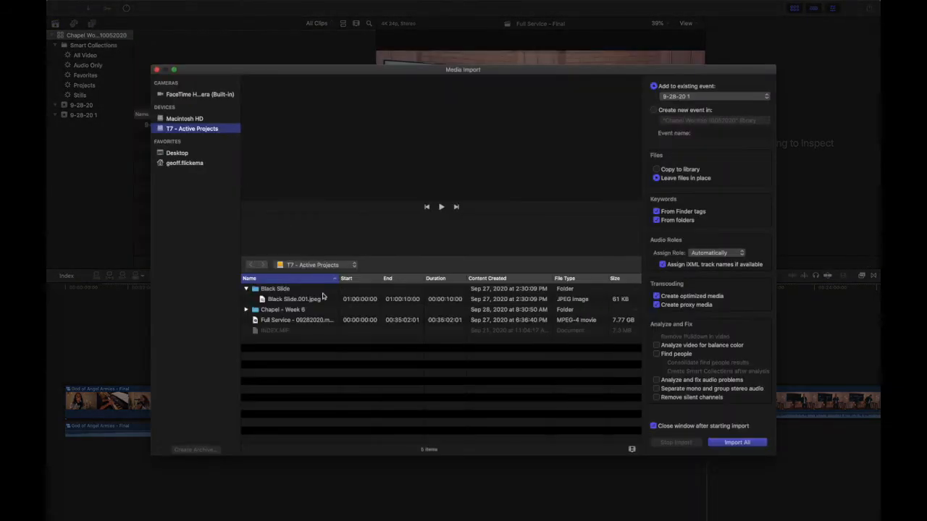
{"action": "left_click", "coordinate": [247, 310]}
{"action": "scroll", "coordinate": [273, 354], "scroll_direction": "down", "scroll_amount": 2}
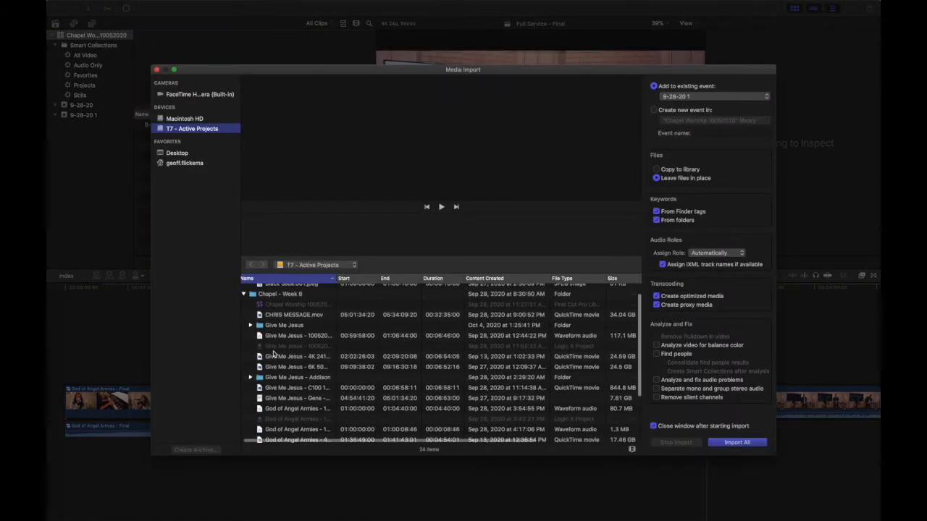
{"action": "left_click", "coordinate": [268, 327]}
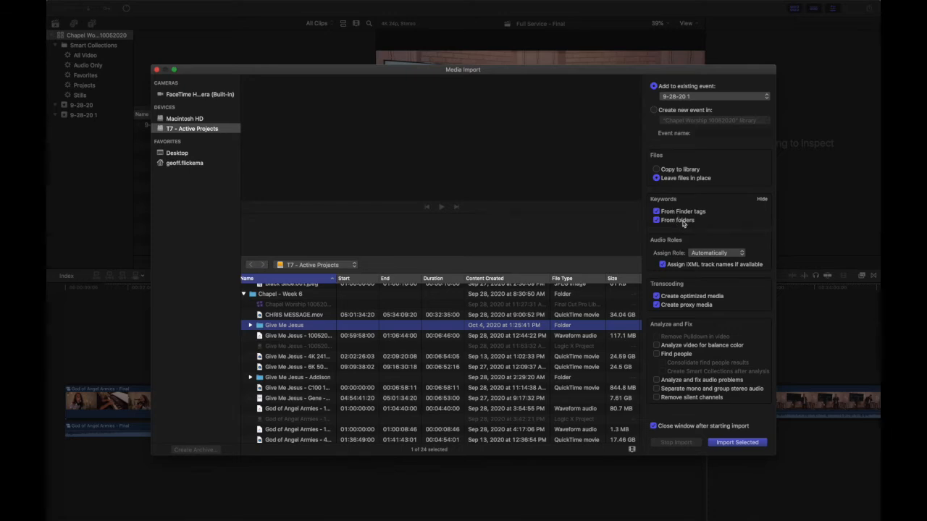
{"action": "left_click", "coordinate": [736, 441]}
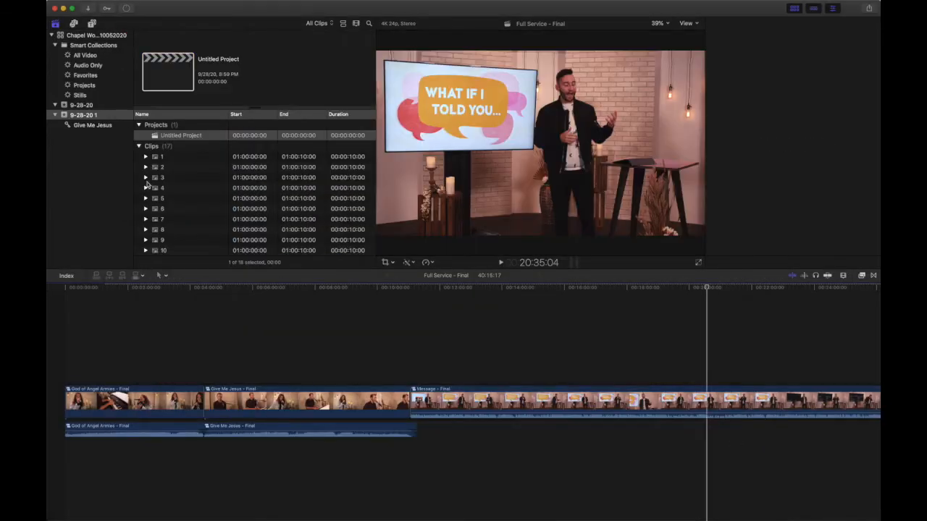
Step: Import the Whom Shall I Fear God Of Angel Armies folder from Chapel - Week 6 into the event 9-28-20 1
{"action": "left_click", "coordinate": [88, 10]}
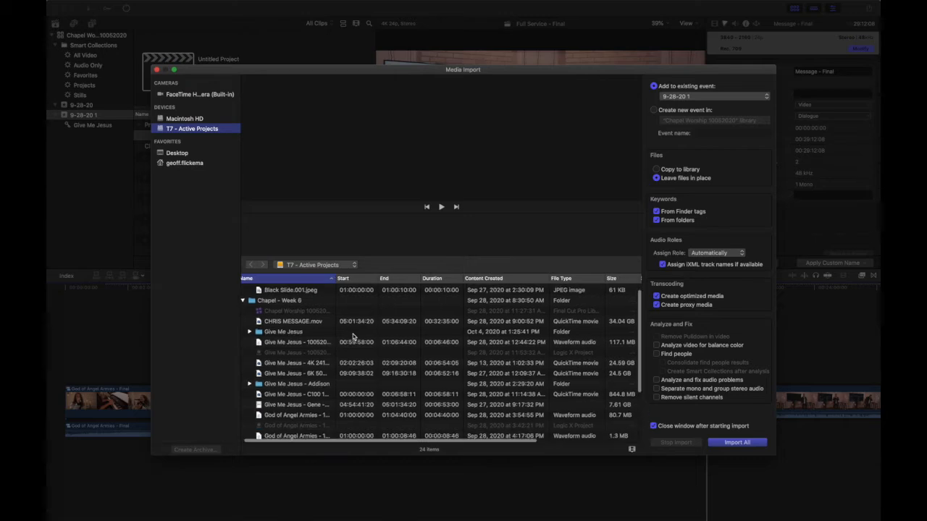
{"action": "scroll", "coordinate": [354, 337], "scroll_direction": "down", "scroll_amount": 5}
{"action": "left_click", "coordinate": [288, 418]}
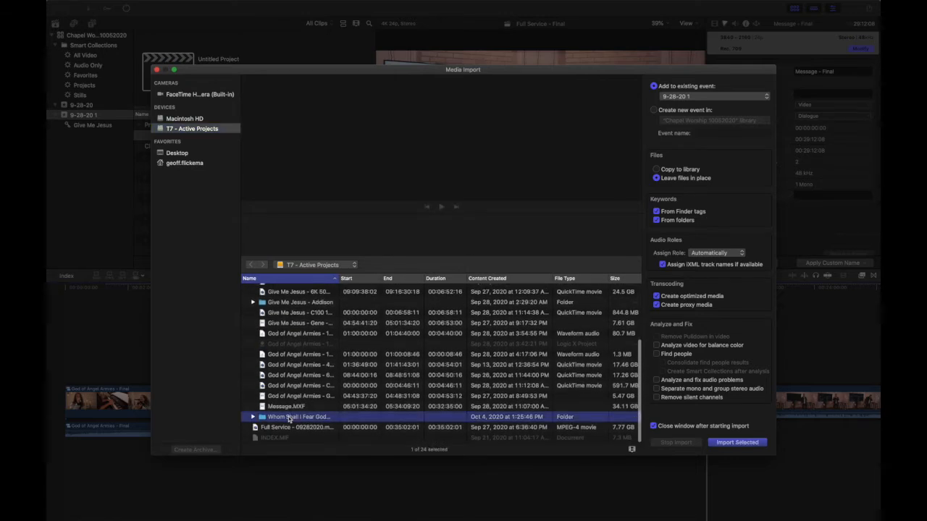
{"action": "left_click", "coordinate": [726, 441]}
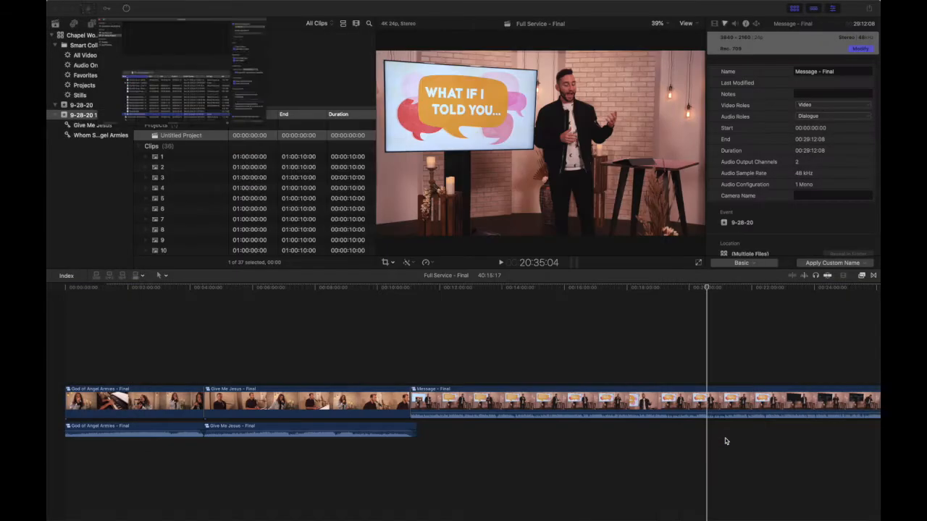
Step: Compare the clips in the two imported keyword collections and look through the whole library's clip list
{"action": "left_click", "coordinate": [87, 126]}
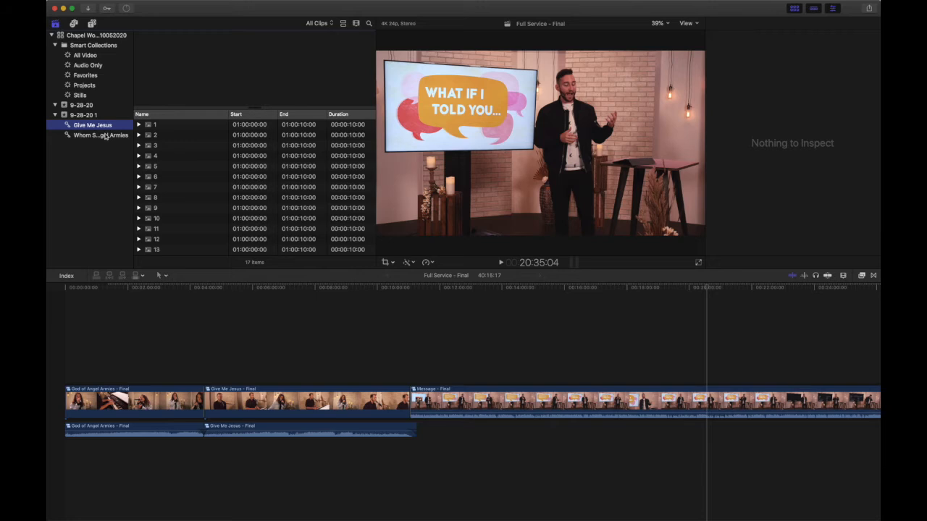
{"action": "left_click", "coordinate": [105, 136]}
{"action": "left_click", "coordinate": [107, 125]}
{"action": "left_click", "coordinate": [106, 135]}
{"action": "left_click", "coordinate": [107, 126]}
{"action": "left_click", "coordinate": [109, 35]}
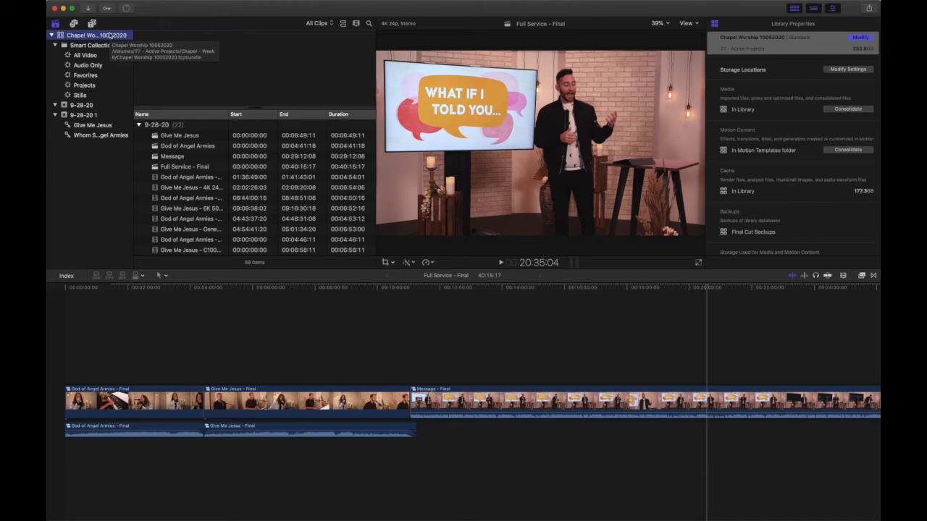
{"action": "scroll", "coordinate": [234, 209], "scroll_direction": "down", "scroll_amount": 10}
{"action": "scroll", "coordinate": [233, 208], "scroll_direction": "up", "scroll_amount": 2}
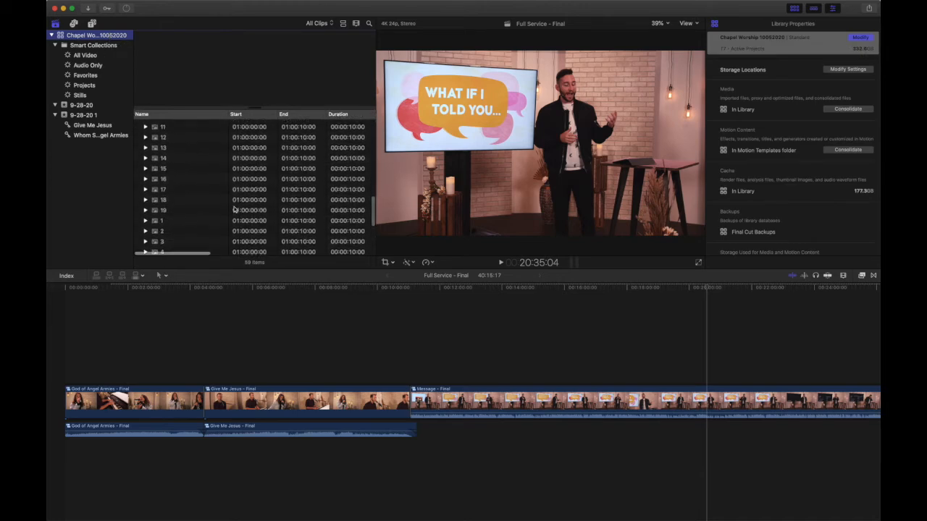
Step: Show the slides of the Whom Shall I Fear God Of Angel Armies keyword collection in event 9-28-20 1
{"action": "scroll", "coordinate": [233, 209], "scroll_direction": "up", "scroll_amount": 5}
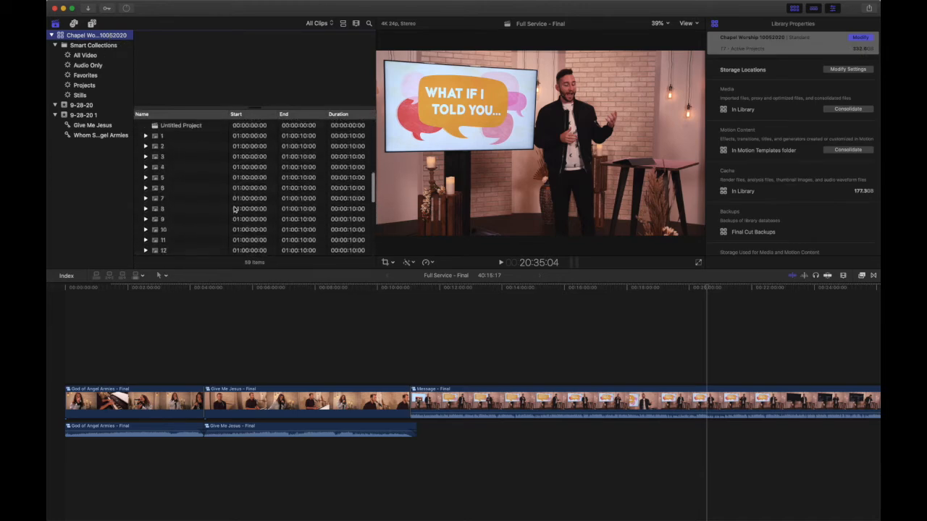
{"action": "left_click", "coordinate": [99, 126]}
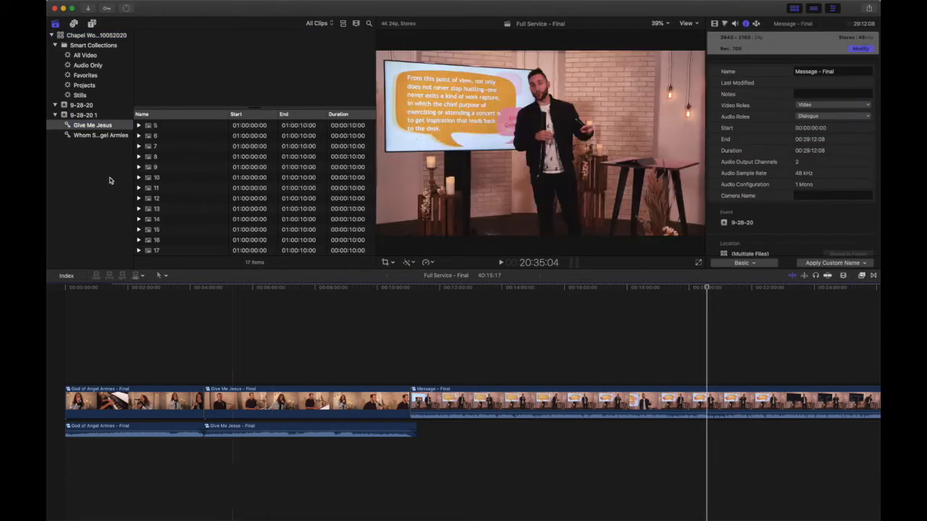
{"action": "left_click", "coordinate": [103, 136]}
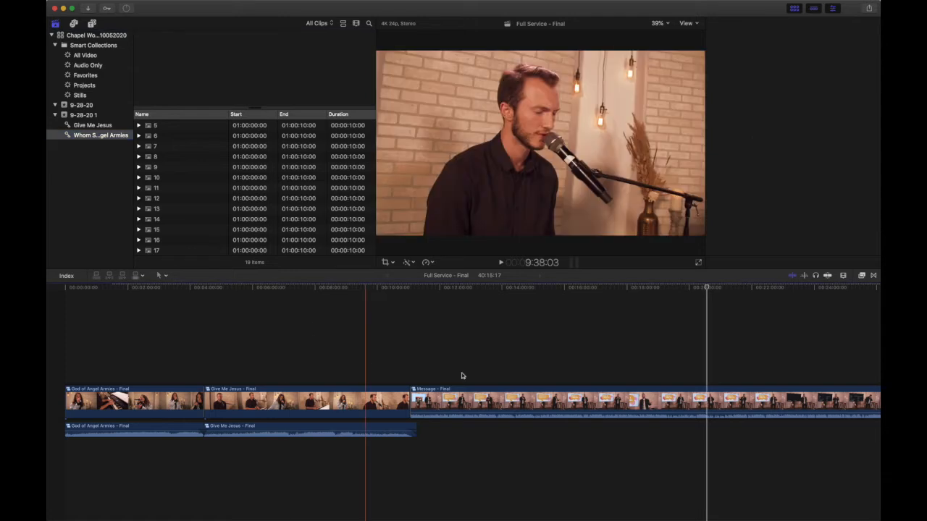
Step: Play God of Angel Armies - Final from its start and park the playhead where the singing begins, at about 27:13
{"action": "key", "text": "super+4"}
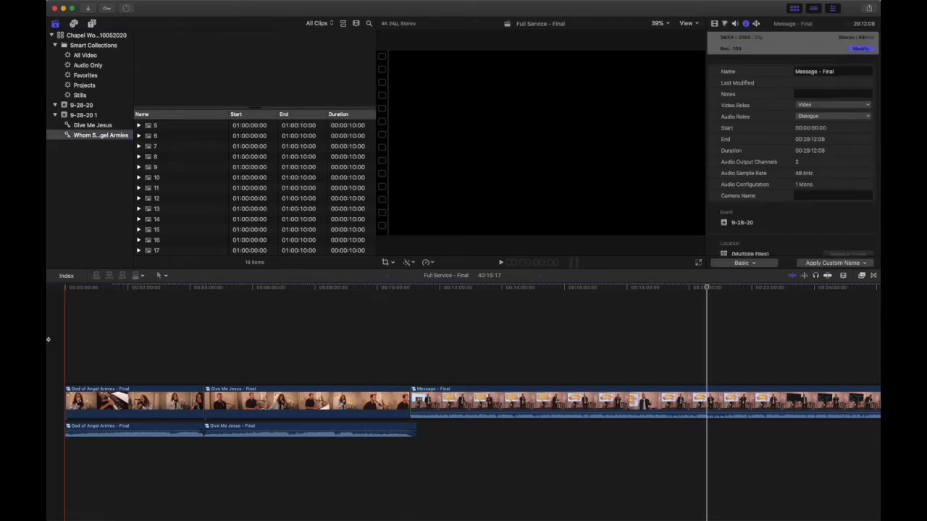
{"action": "key", "text": "super+equal"}
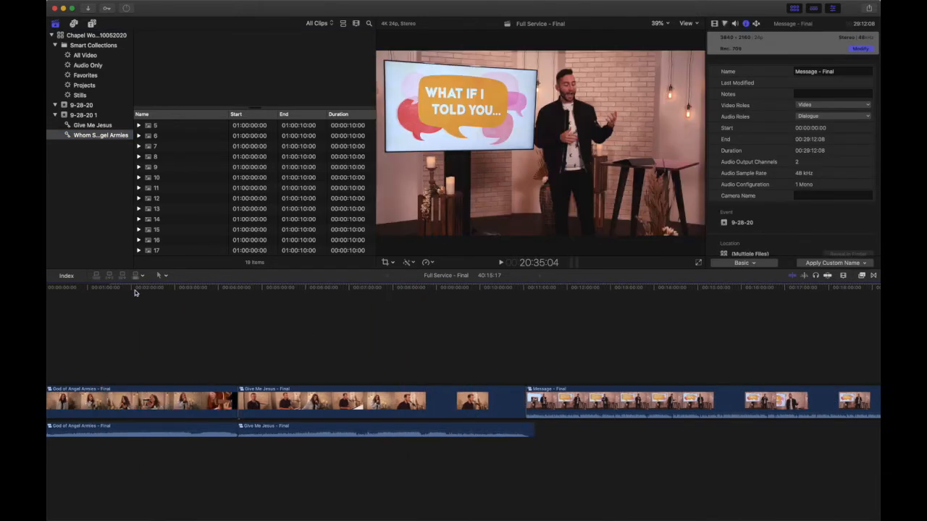
{"action": "key", "text": "super+equal"}
{"action": "key", "text": "super+equal"}
{"action": "key", "text": "super+minus"}
{"action": "key", "text": "super+minus"}
{"action": "key", "text": "super+minus"}
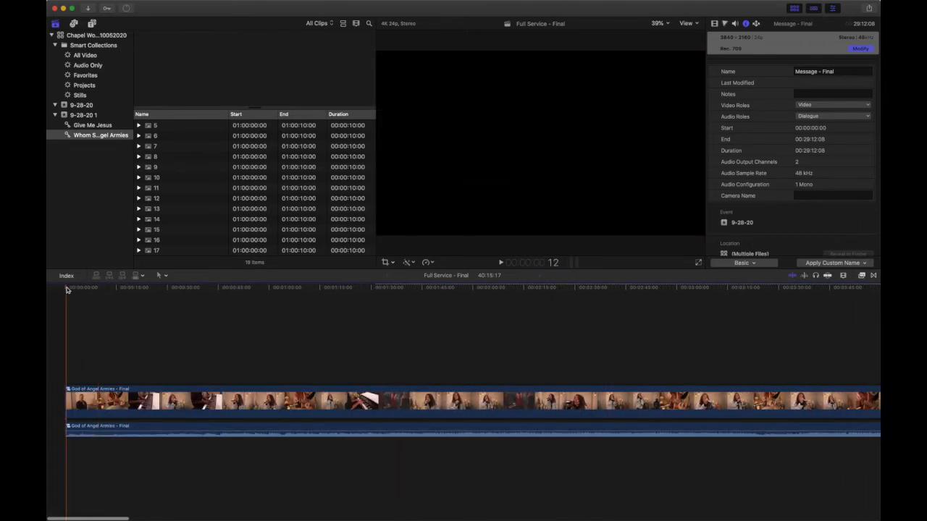
{"action": "key", "text": "space"}
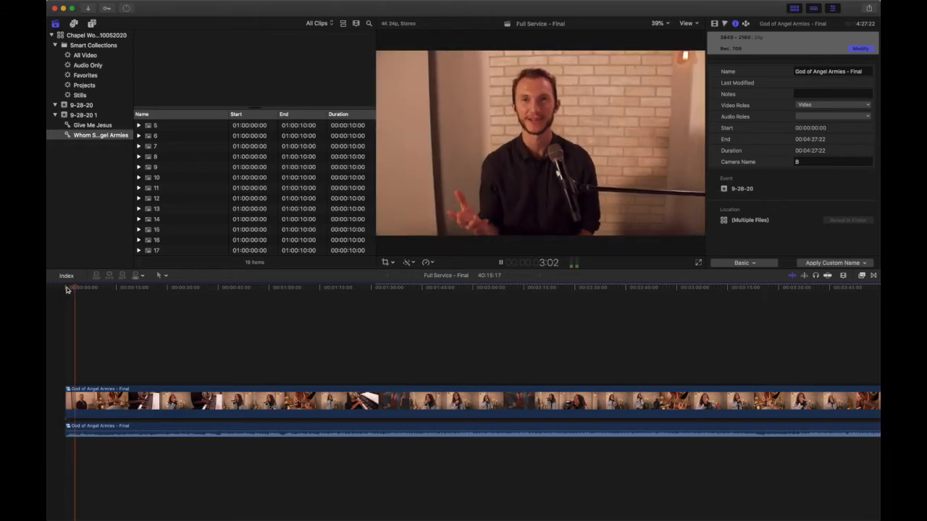
{"action": "left_click", "coordinate": [159, 290]}
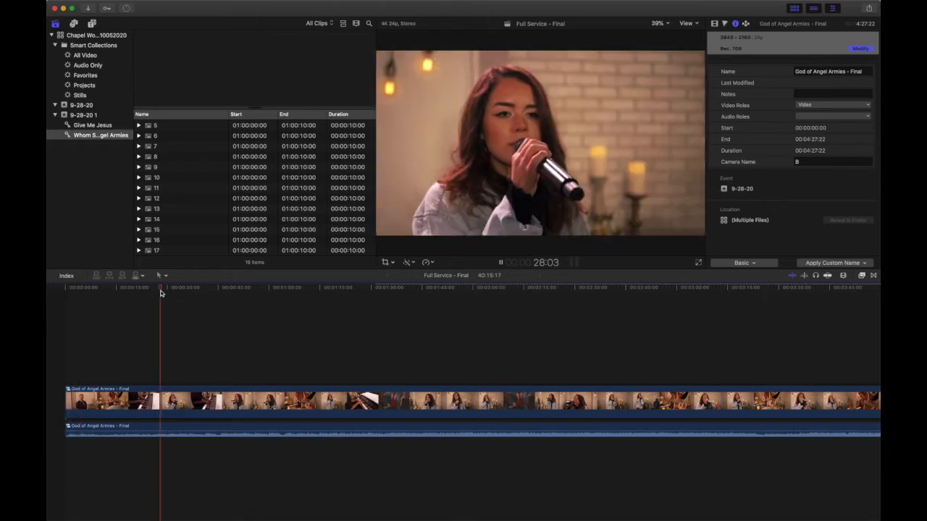
{"action": "left_click", "coordinate": [154, 292]}
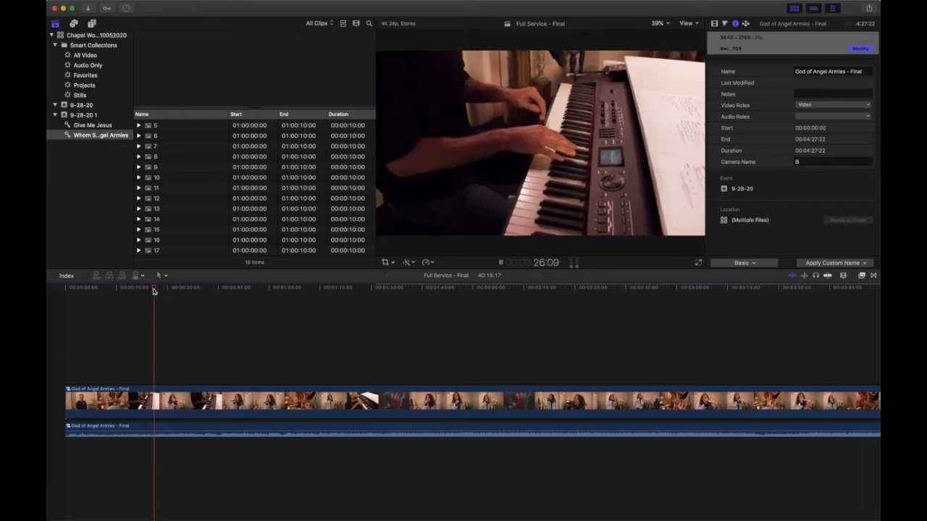
{"action": "key", "text": "XF86AudioLowerVolume"}
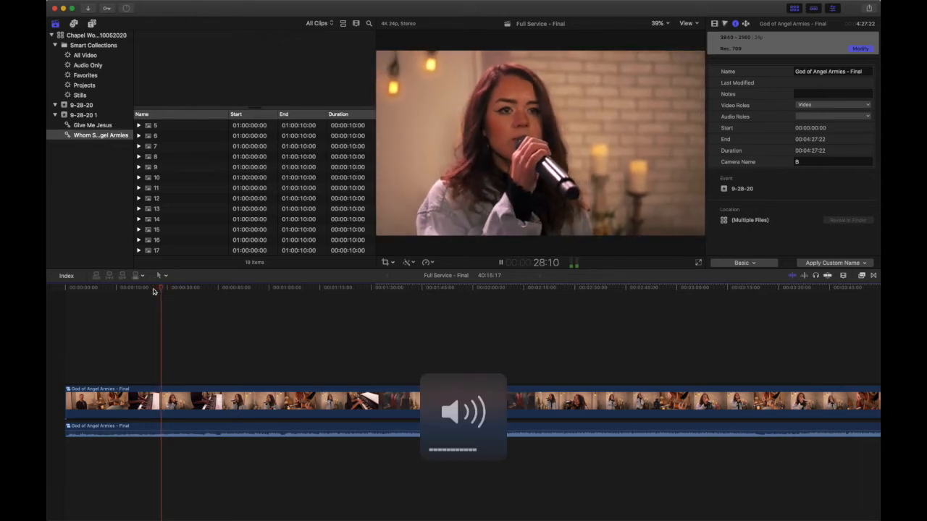
{"action": "left_click", "coordinate": [149, 290]}
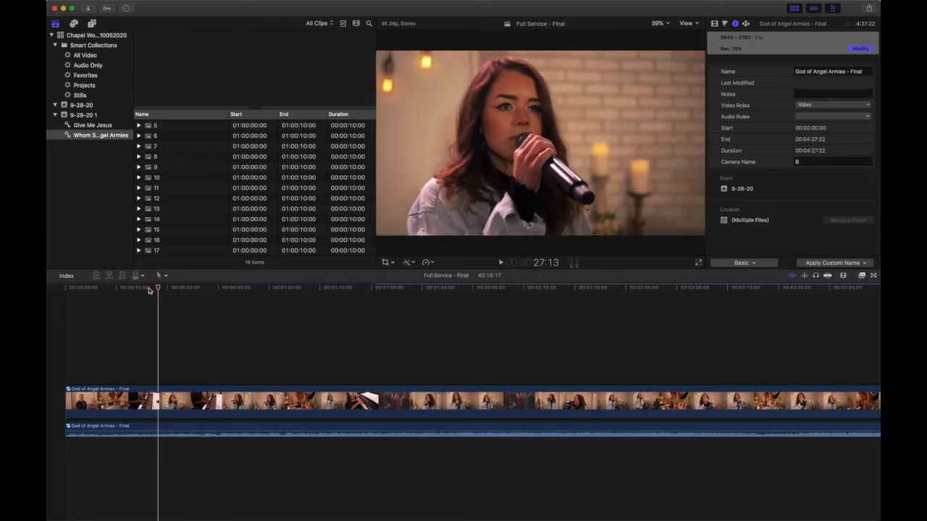
Step: Connect slide 1 from the collection above the God of Angel Armies clip, starting at about 27 seconds
{"action": "scroll", "coordinate": [169, 180], "scroll_direction": "up", "scroll_amount": 3}
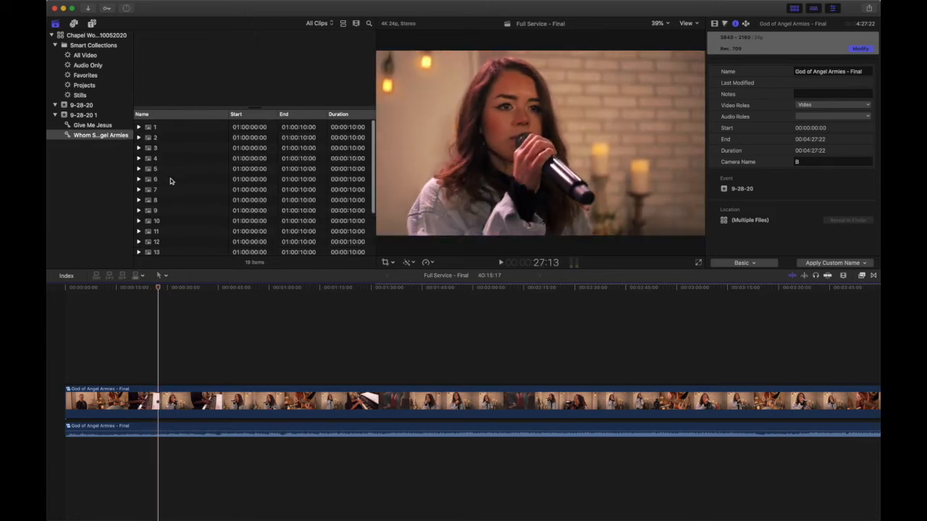
{"action": "left_click", "coordinate": [156, 125]}
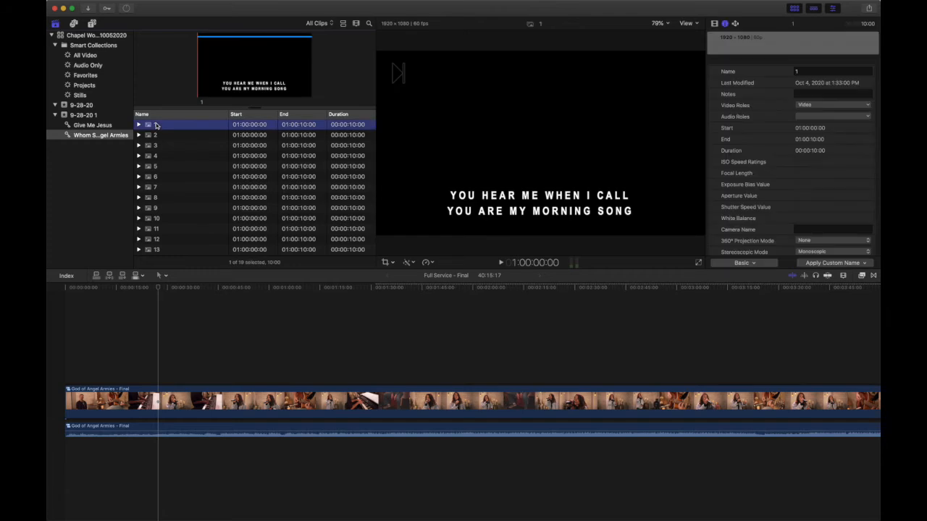
{"action": "left_click_drag", "start_coordinate": [156, 124], "coordinate": [163, 372]}
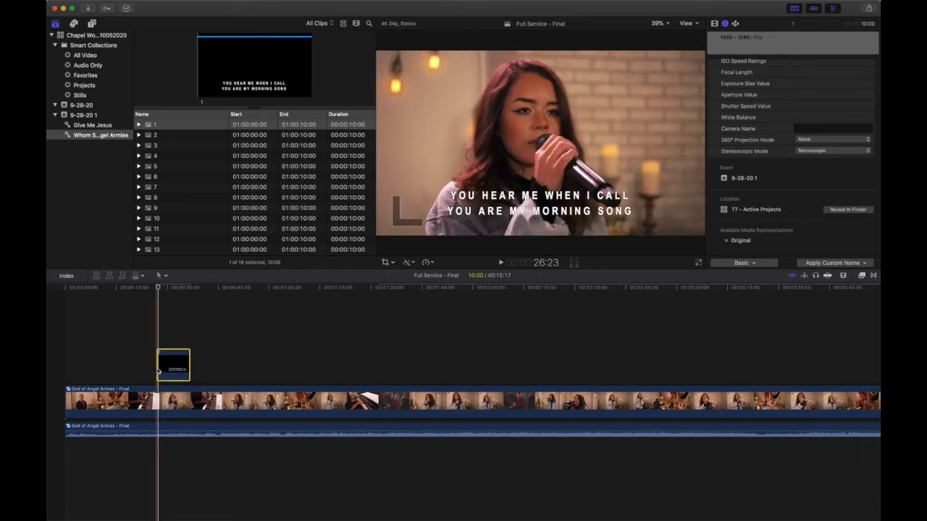
Step: Show the video animation of slide 1 in the timeline and expand its Compositing: Opacity lane
{"action": "key", "text": "super+equal"}
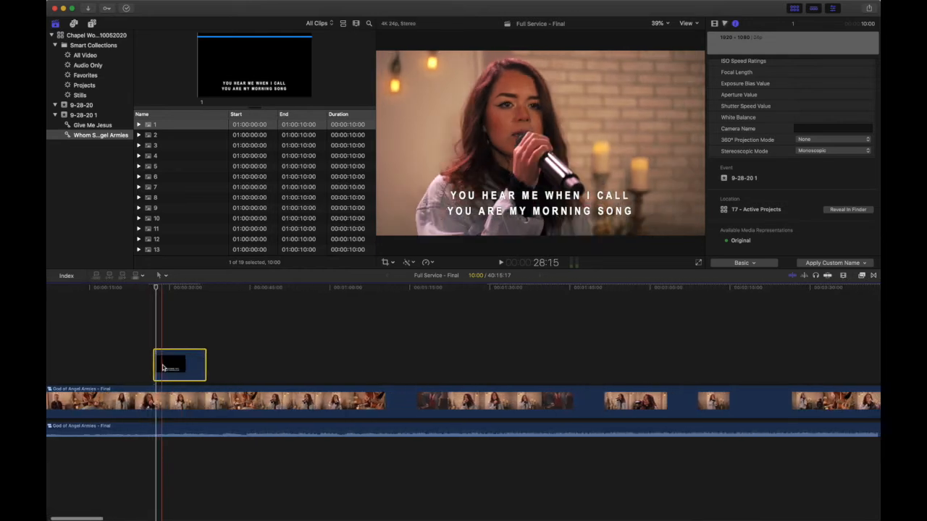
{"action": "key", "text": "super+equal"}
{"action": "key", "text": "super+equal"}
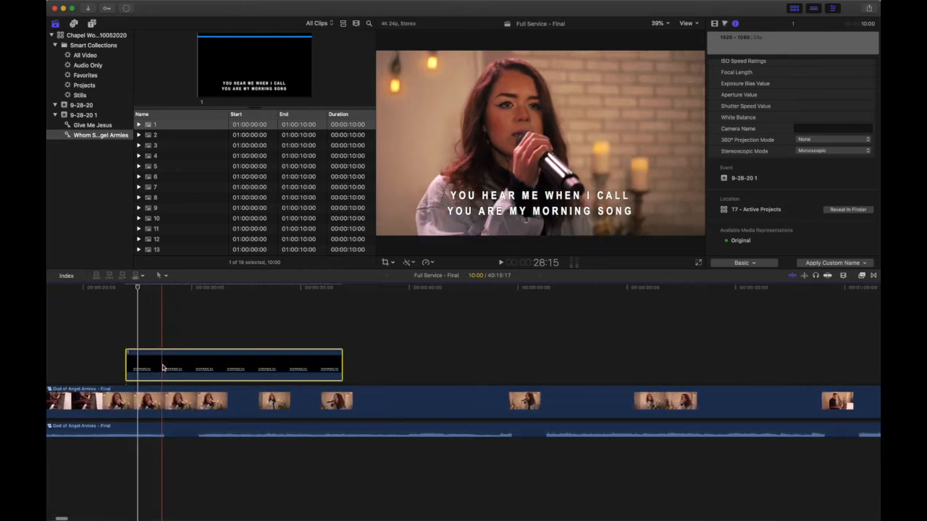
{"action": "right_click", "coordinate": [163, 368]}
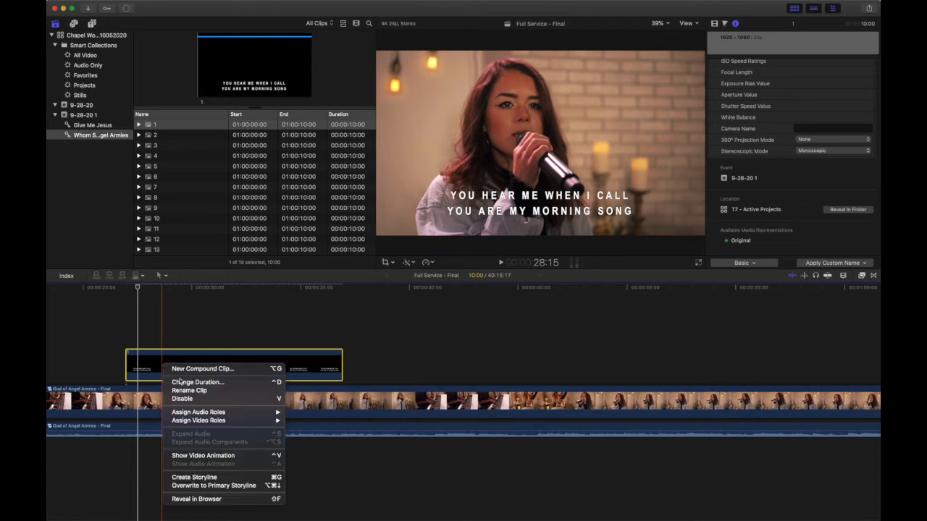
{"action": "left_click", "coordinate": [188, 457]}
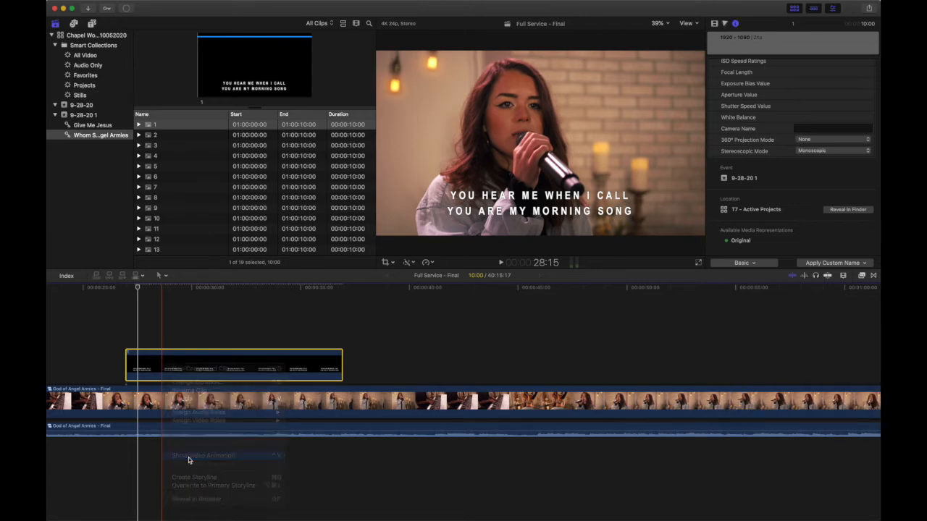
{"action": "key", "text": "super+equal"}
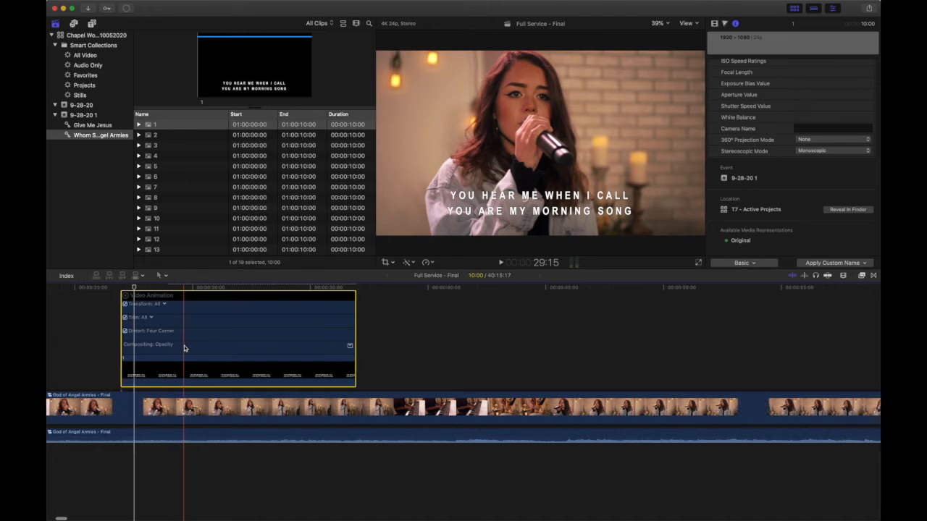
{"action": "key", "text": "super+equal"}
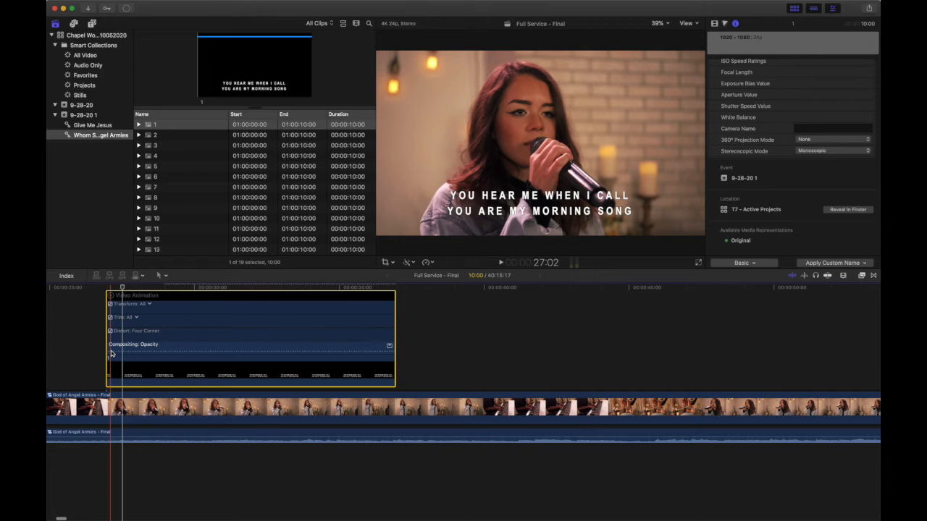
{"action": "left_click", "coordinate": [108, 357]}
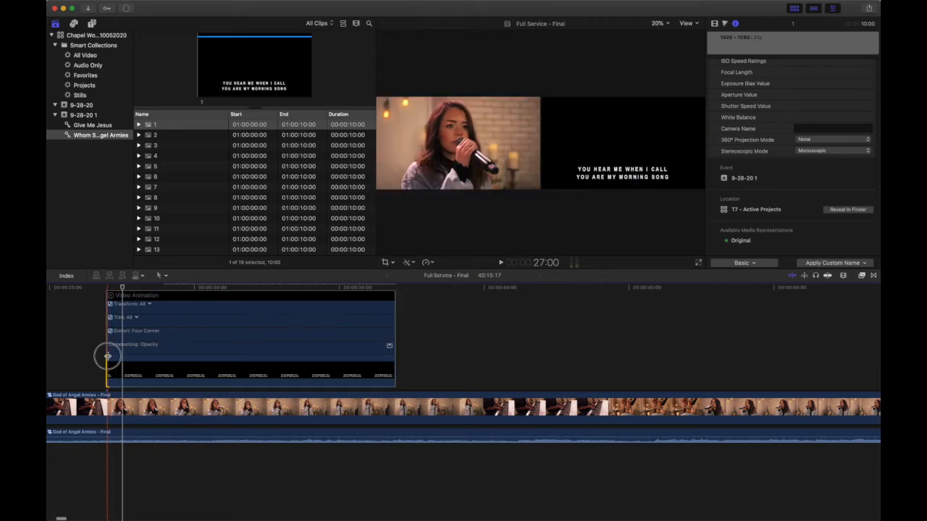
{"action": "left_click", "coordinate": [389, 347]}
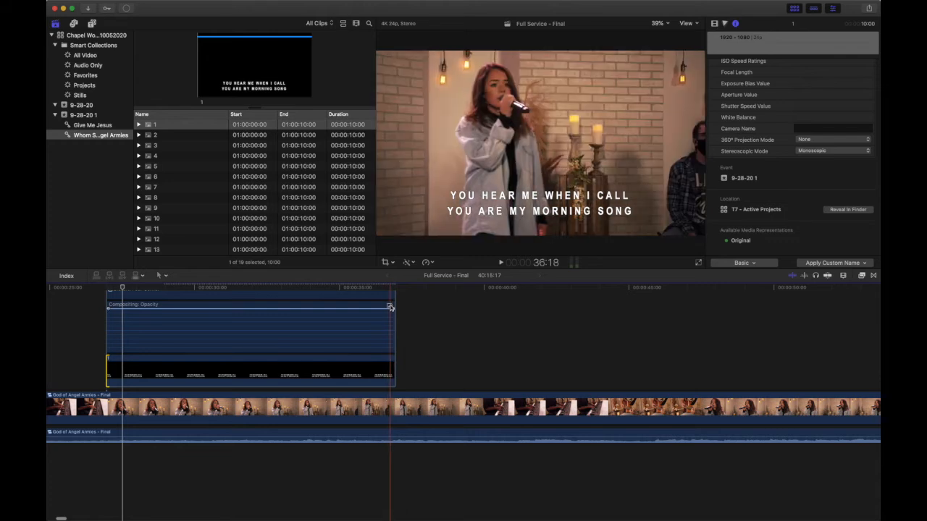
{"action": "left_click", "coordinate": [390, 307]}
{"action": "left_click", "coordinate": [390, 347]}
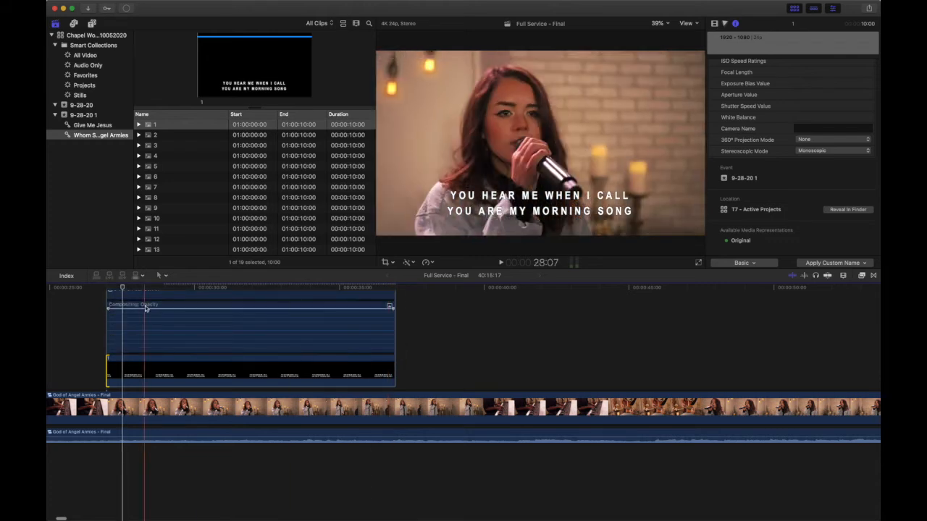
Step: Add a short opacity fade-in at the start and fade-out at the end of slide 1, and preview the fade-in
{"action": "left_click_drag", "start_coordinate": [107, 308], "coordinate": [117, 306]}
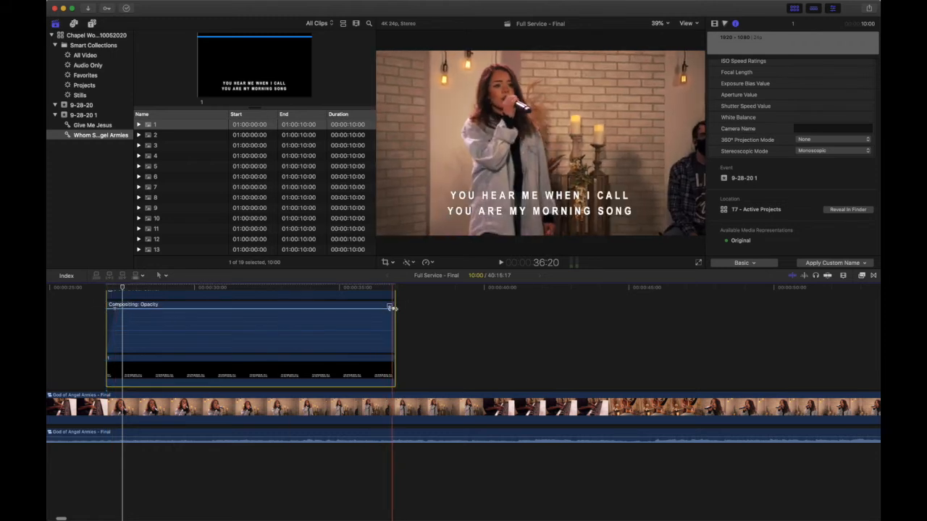
{"action": "left_click_drag", "start_coordinate": [391, 307], "coordinate": [382, 309]}
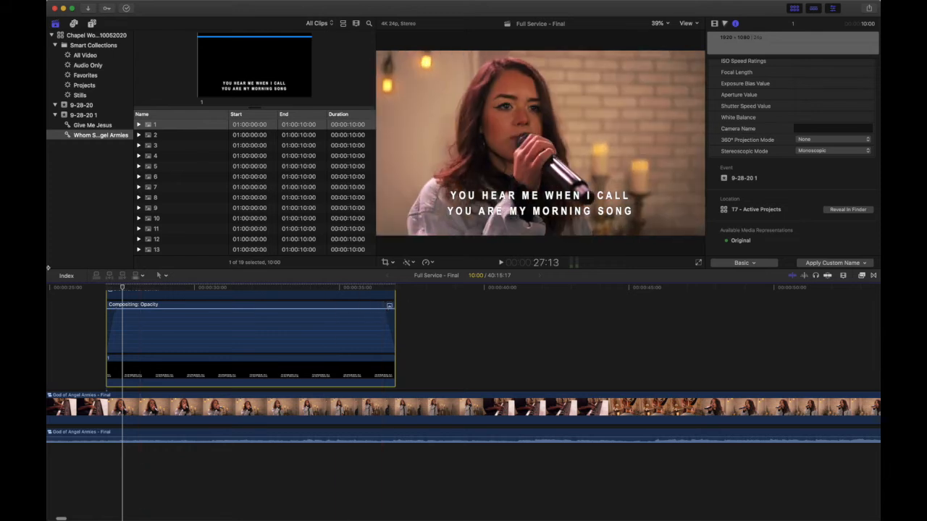
{"action": "left_click", "coordinate": [100, 293]}
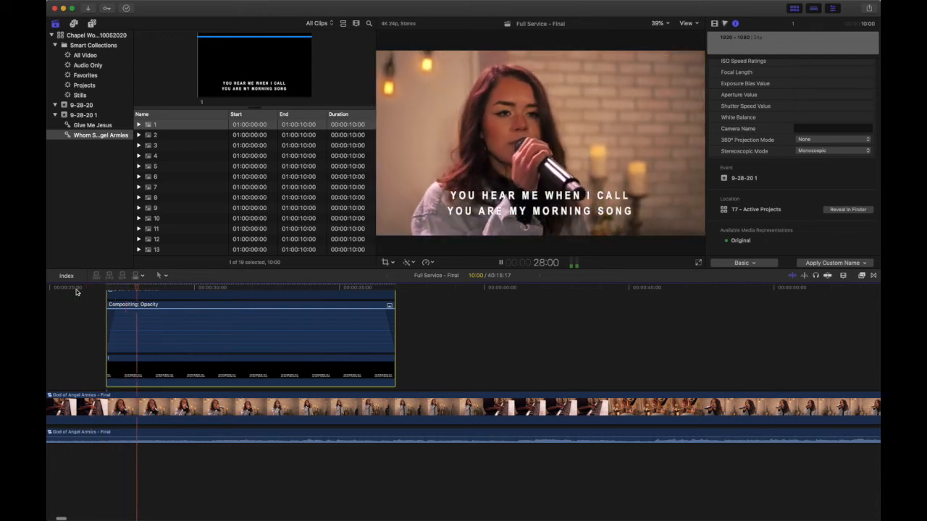
{"action": "key", "text": "space"}
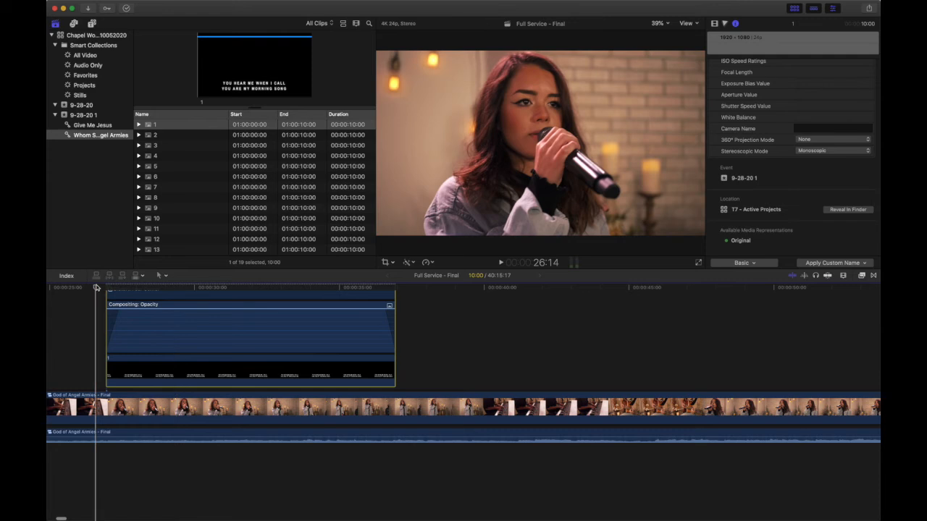
Step: Play slide 1 to the end of its lyric, trim its end there for a duration of 6:05, and review the fade-out
{"action": "key", "text": "space"}
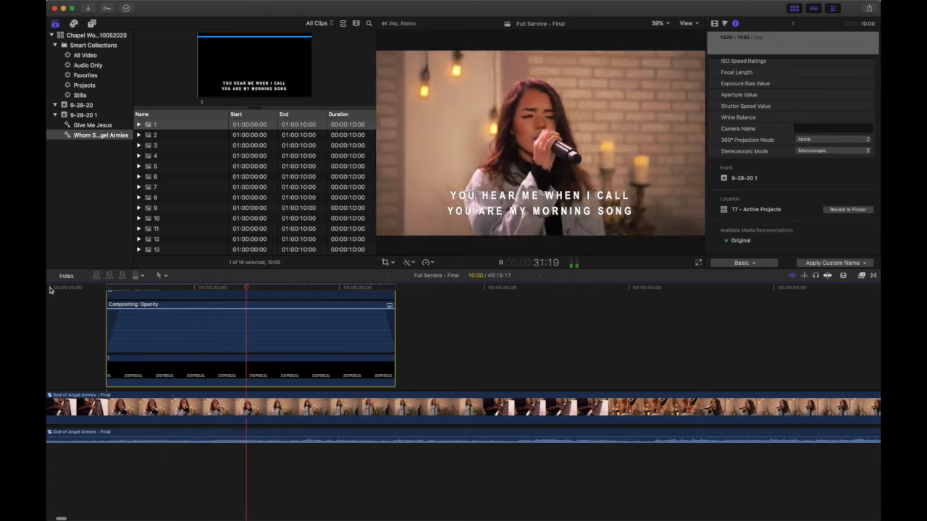
{"action": "key", "text": "space"}
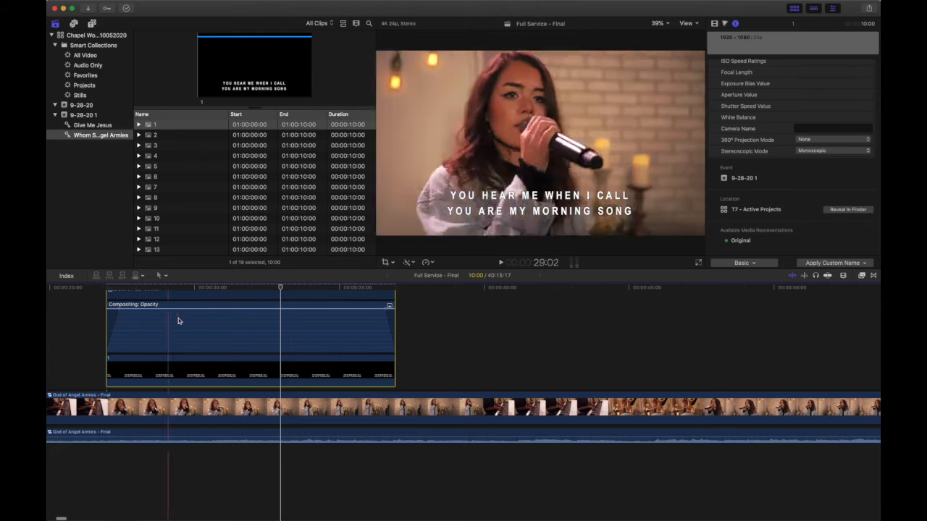
{"action": "left_click_drag", "start_coordinate": [393, 375], "coordinate": [280, 372]}
{"action": "left_click", "coordinate": [243, 289]}
{"action": "key", "text": "space"}
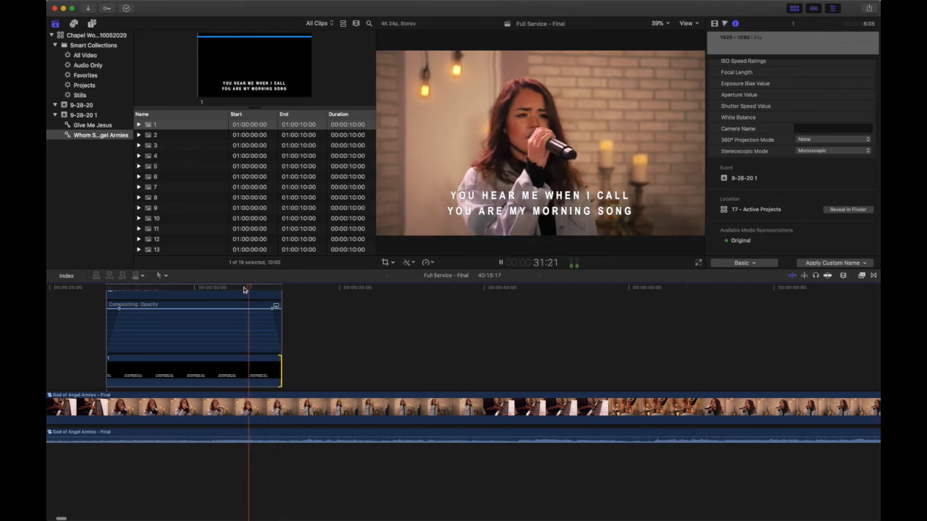
{"action": "key", "text": "space"}
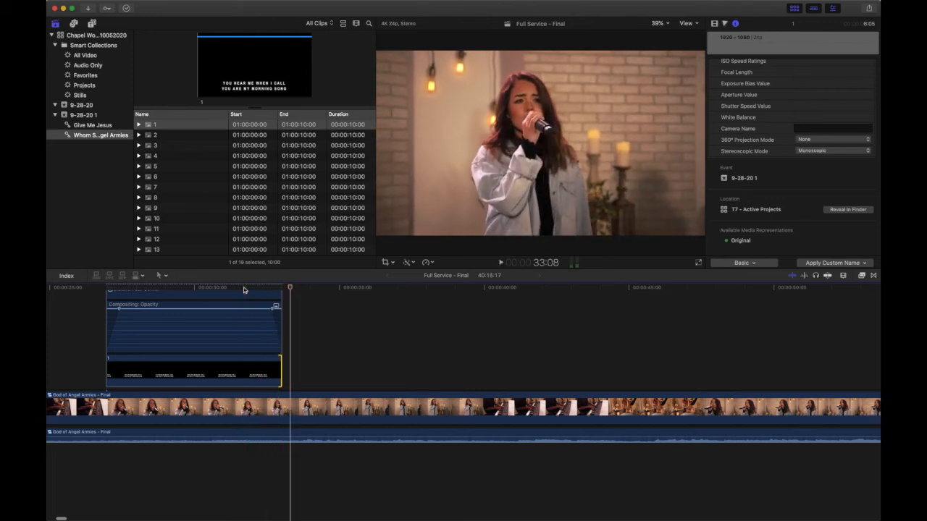
Step: Connect slide 2 above the God of Angel Armies clip just after slide 1, and shift it about half a second later
{"action": "left_click", "coordinate": [179, 137]}
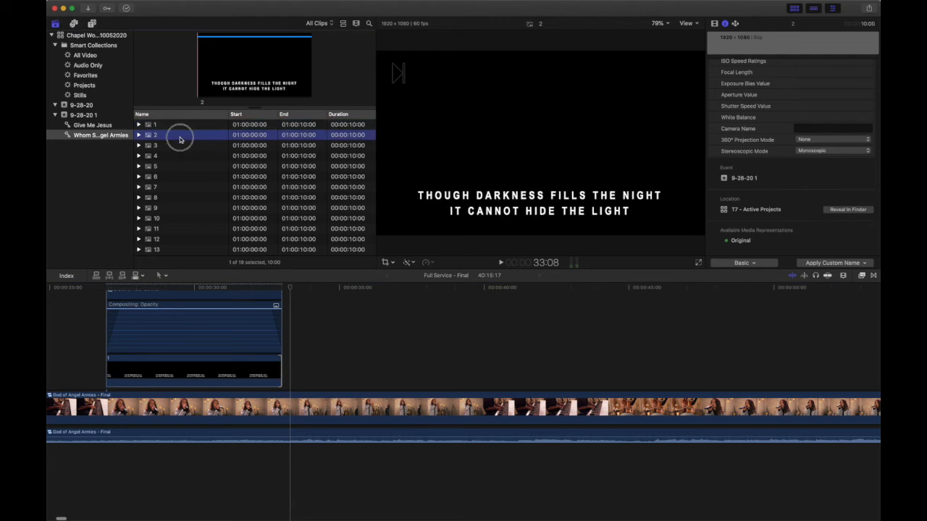
{"action": "left_click_drag", "start_coordinate": [179, 139], "coordinate": [292, 375]}
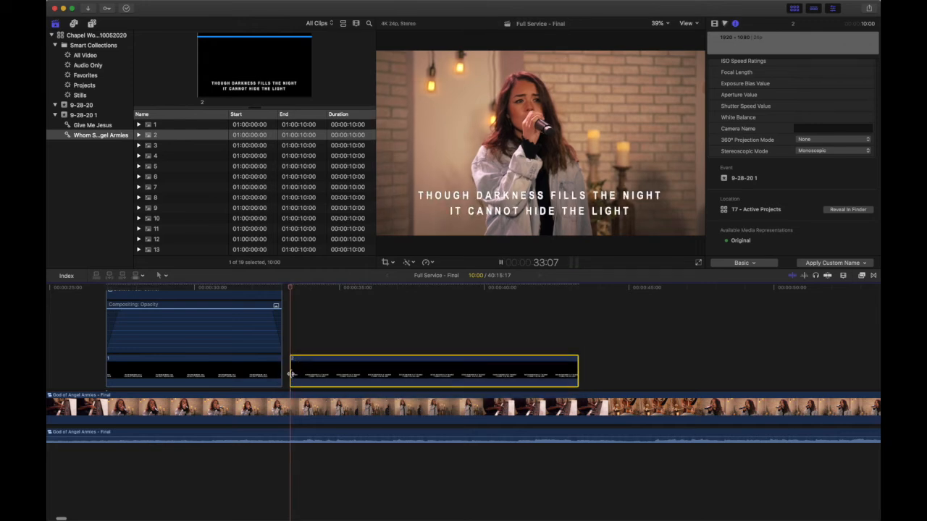
{"action": "key", "text": "space"}
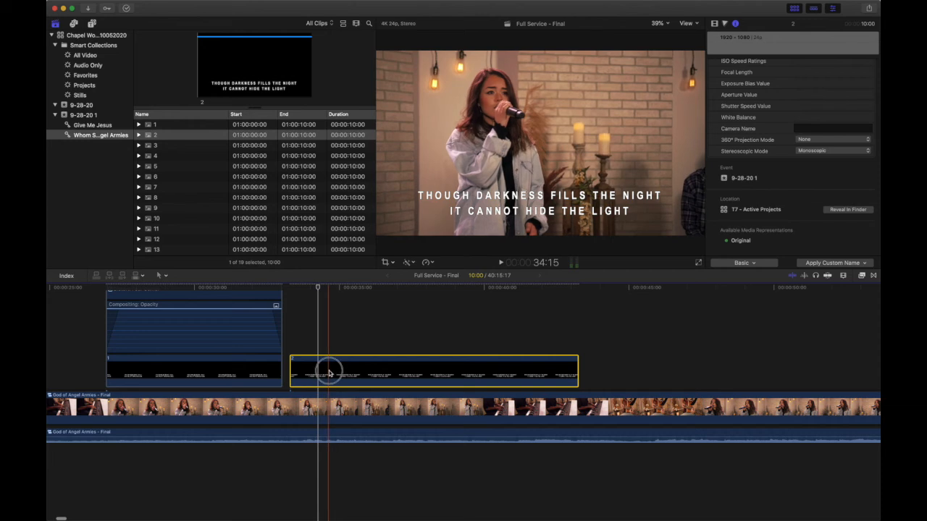
{"action": "left_click_drag", "start_coordinate": [329, 372], "coordinate": [343, 373]}
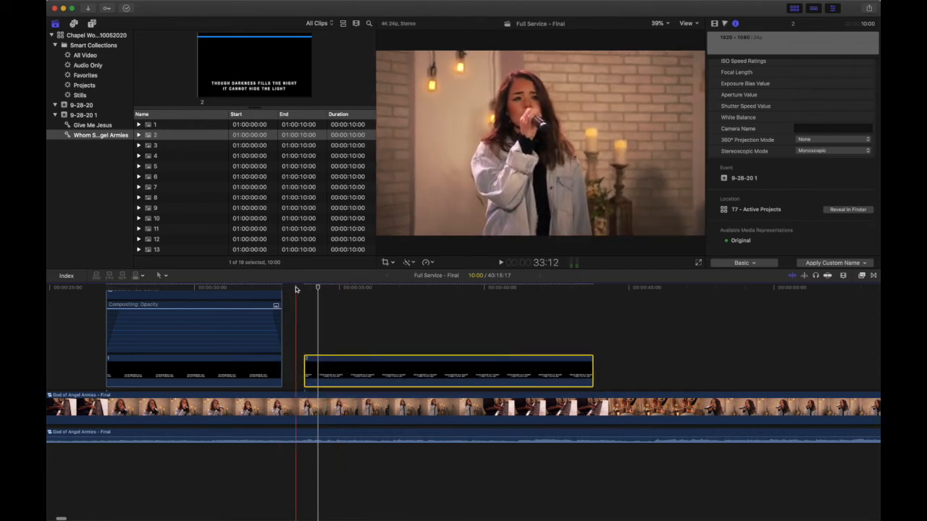
Step: Play slide 2 against the singing, shift it slightly earlier, and trim its end where the lyric finishes for a duration of 6:12
{"action": "key", "text": "space"}
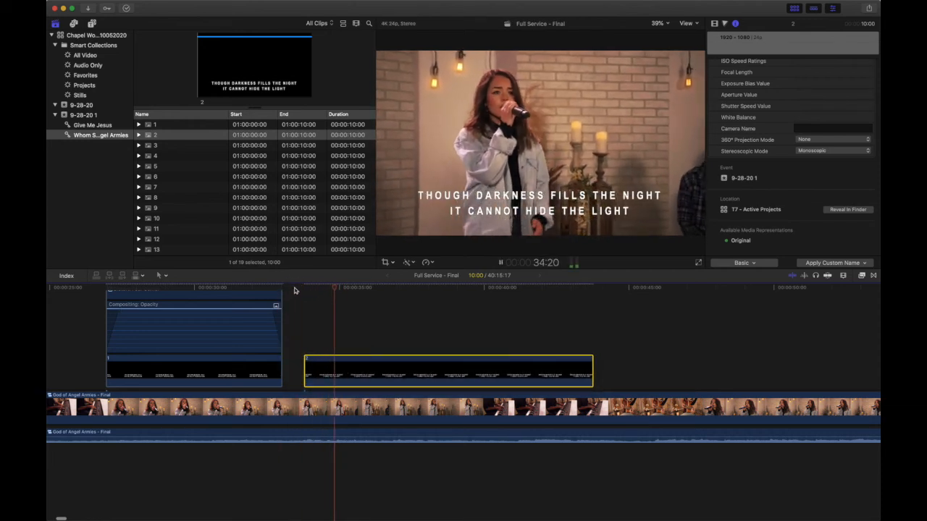
{"action": "left_click_drag", "start_coordinate": [354, 364], "coordinate": [351, 370]}
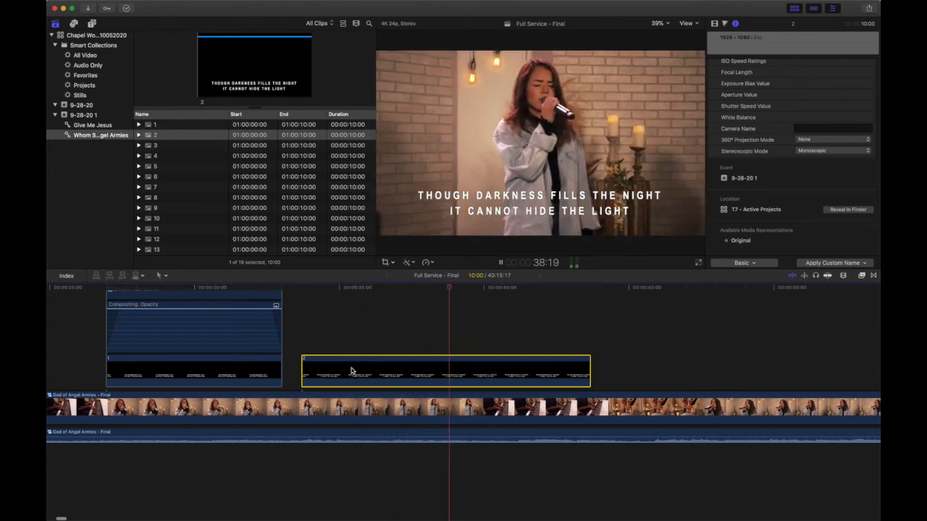
{"action": "key", "text": "space"}
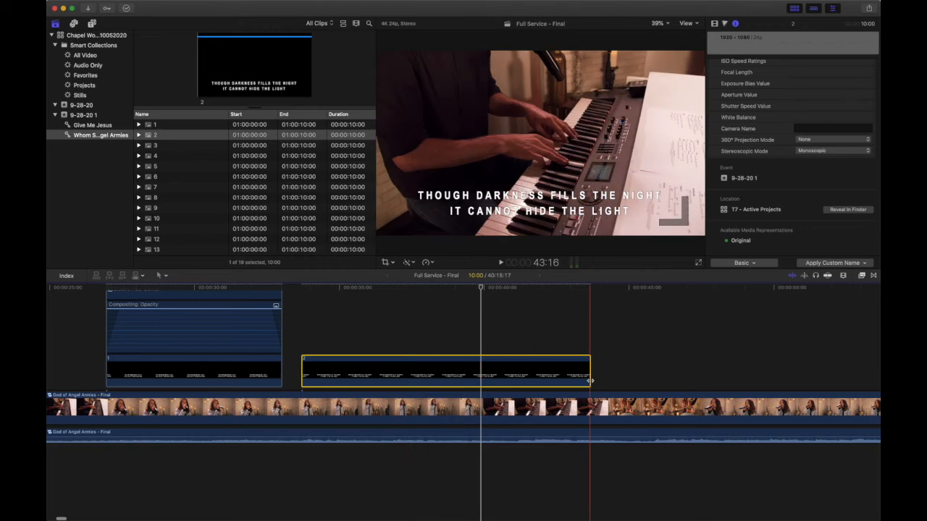
{"action": "left_click_drag", "start_coordinate": [590, 381], "coordinate": [480, 380]}
Step: Copy slide 1 and paste only its Compositing attributes onto slide 2, with keyframe timing set to Stretch to Fit
{"action": "left_click", "coordinate": [220, 342]}
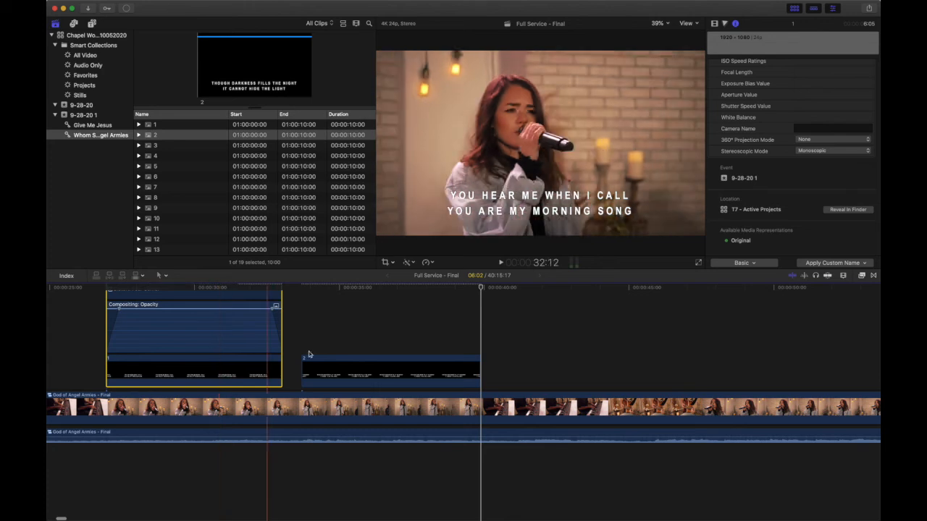
{"action": "left_click", "coordinate": [358, 365]}
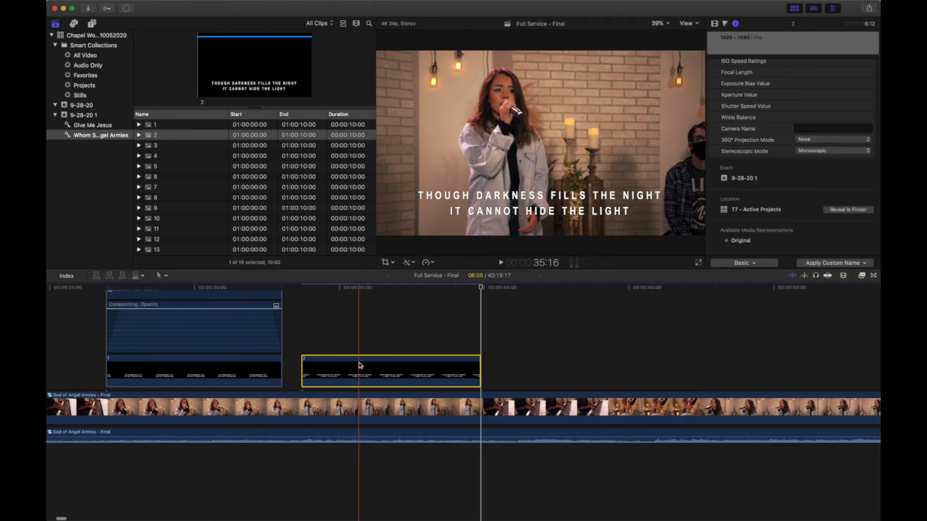
{"action": "key", "text": "super+shift+v"}
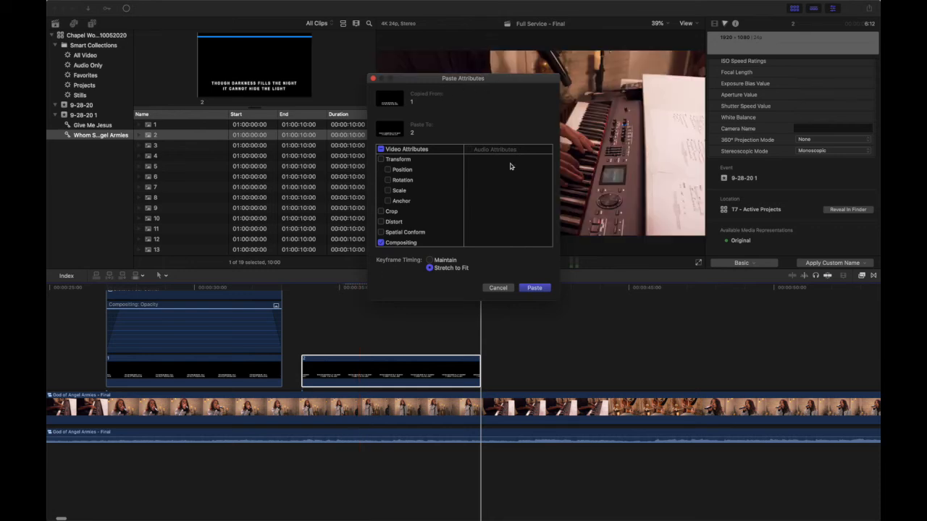
{"action": "scroll", "coordinate": [442, 212], "scroll_direction": "down", "scroll_amount": 1}
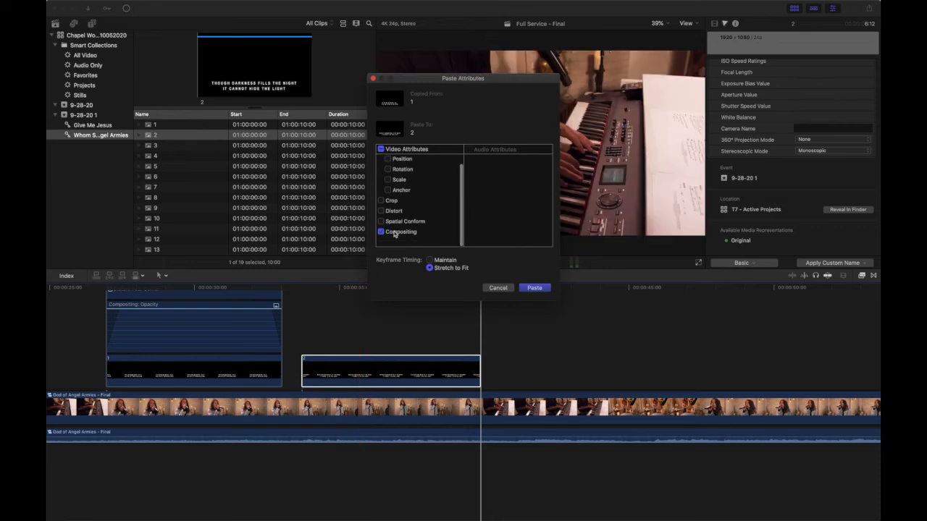
{"action": "left_click", "coordinate": [541, 288]}
Step: Play through slide 2's fades to about 40:22 and connect slide 3 there above the God of Angel Armies clip
{"action": "left_click", "coordinate": [298, 288]}
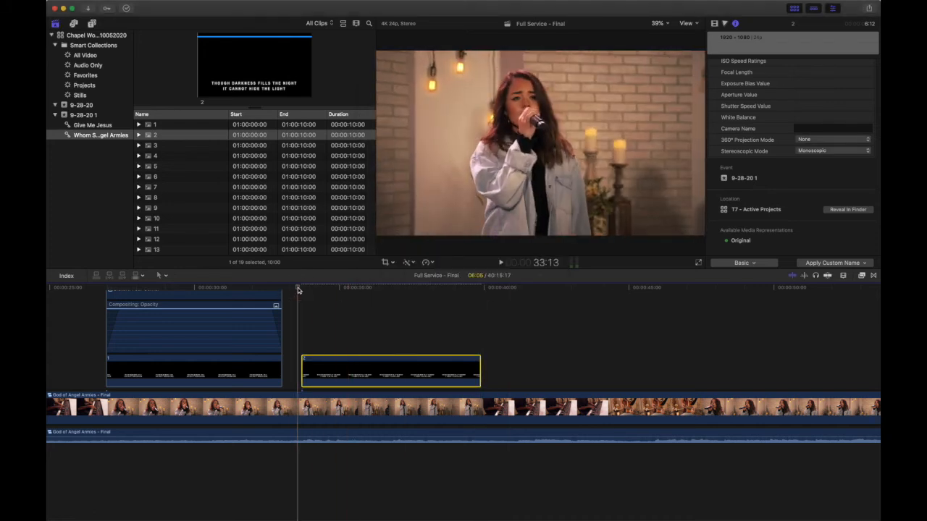
{"action": "key", "text": "space"}
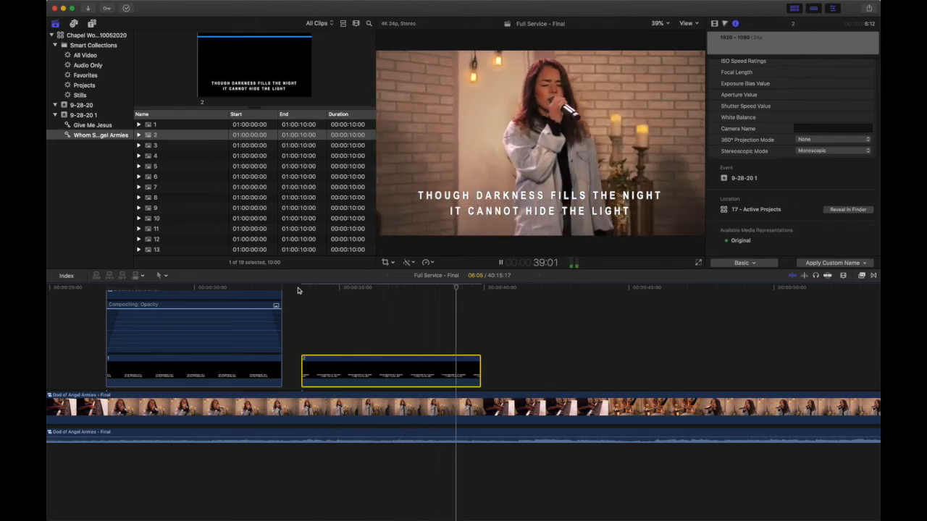
{"action": "key", "text": "space"}
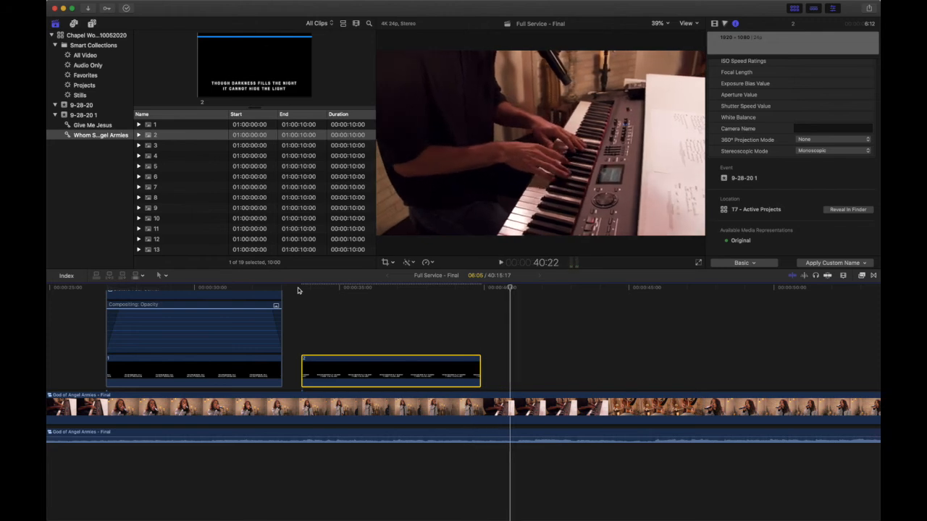
{"action": "left_click", "coordinate": [145, 146]}
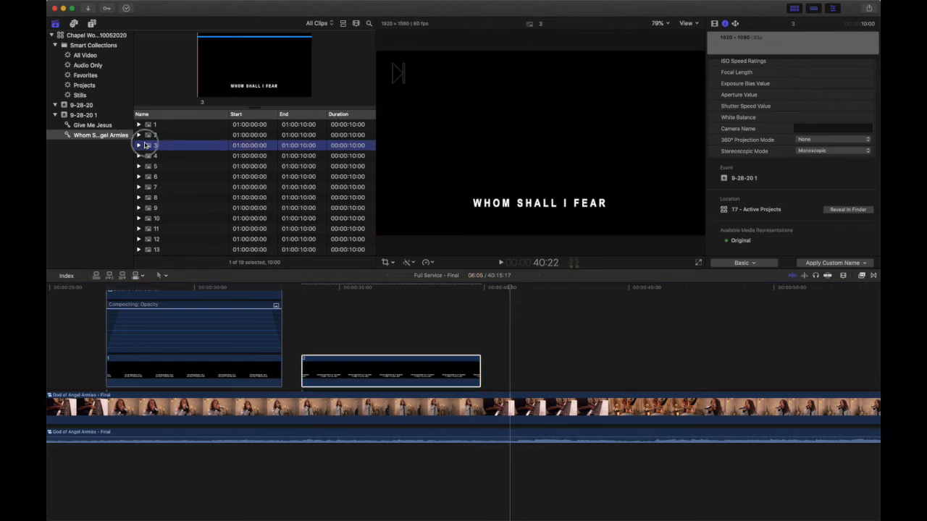
{"action": "left_click_drag", "start_coordinate": [145, 145], "coordinate": [510, 372]}
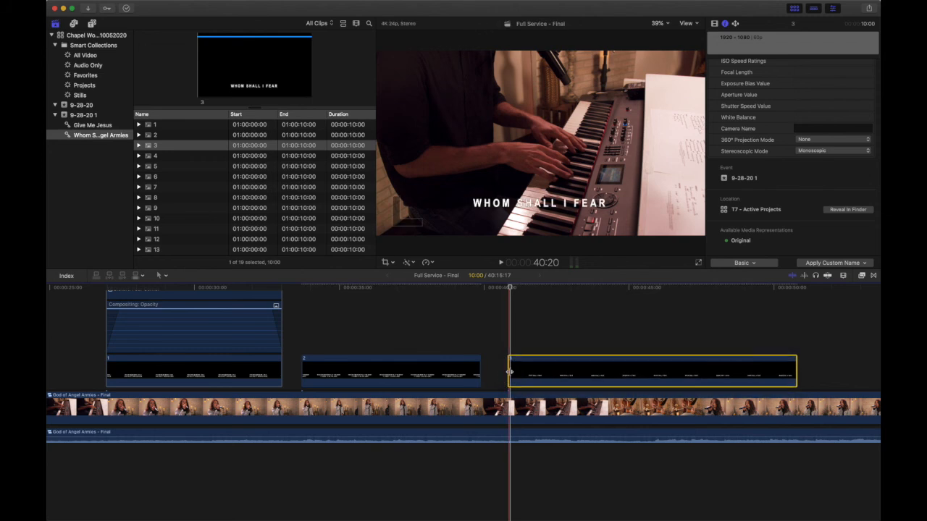
{"action": "key", "text": "super+v"}
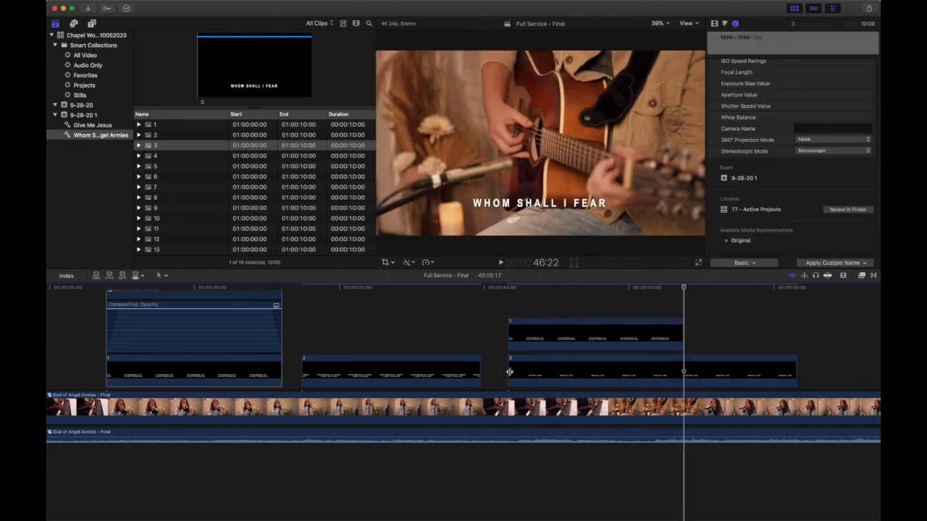
{"action": "left_click", "coordinate": [530, 343]}
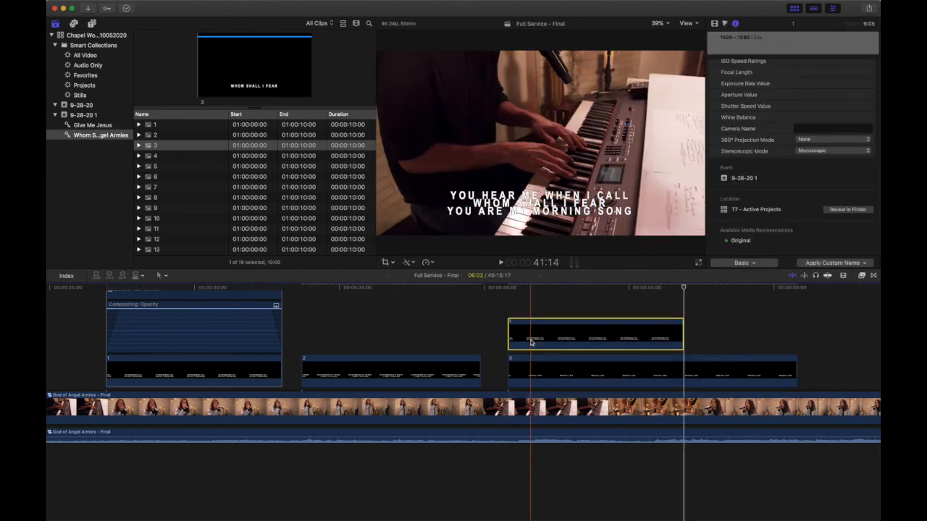
{"action": "key", "text": "Delete"}
Step: Paste slide 1's Compositing attributes onto slide 3 with keyframe timing set to Stretch to Fit
{"action": "left_click", "coordinate": [535, 363]}
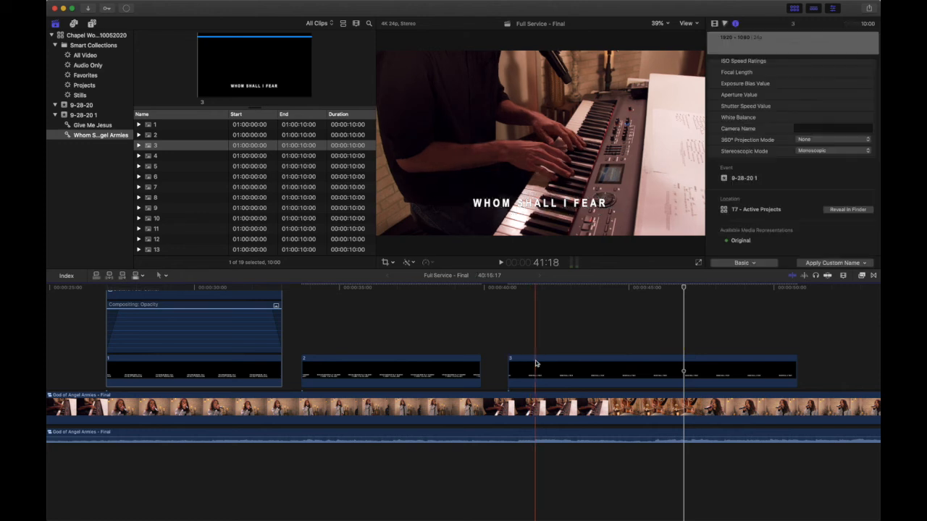
{"action": "key", "text": "super+shift+v"}
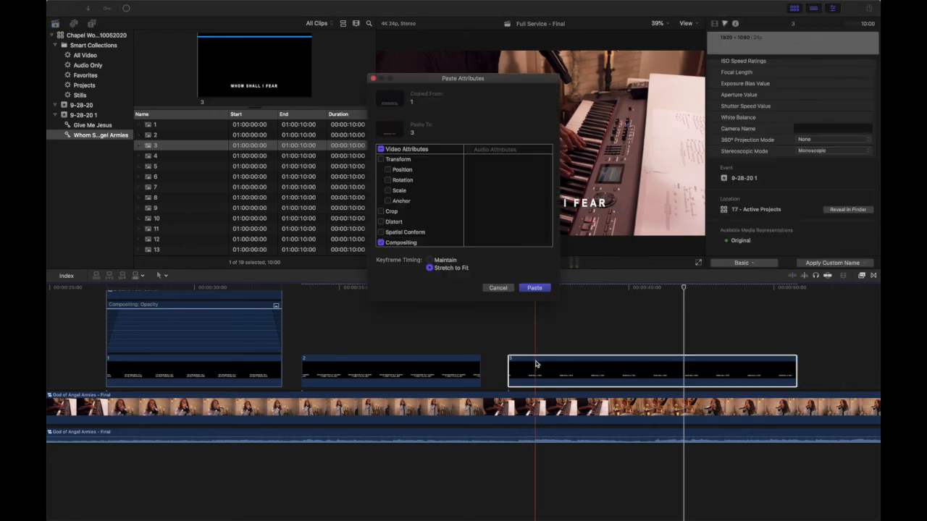
{"action": "key", "text": "Return"}
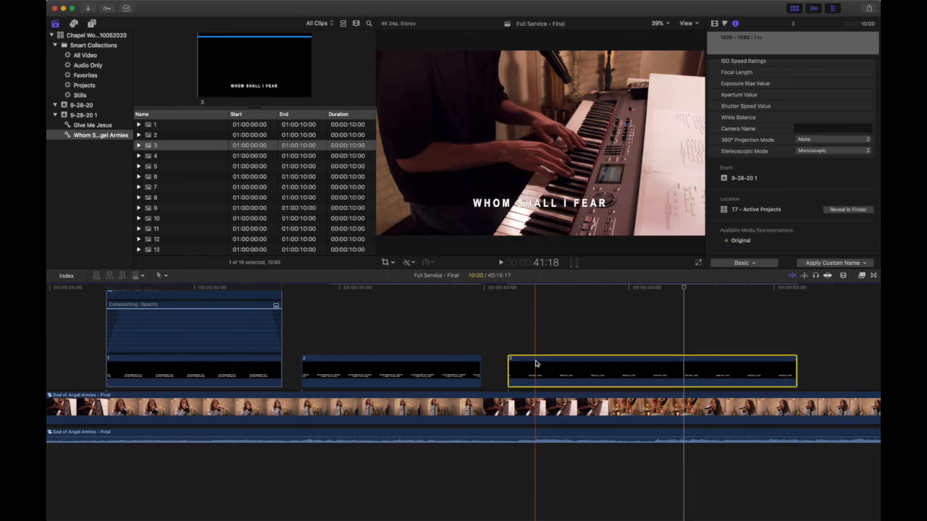
Step: Play slide 3 to the end of its lyric, trim its end, check the fade-out, and shorten the slide to a duration of 5:02
{"action": "left_click", "coordinate": [501, 288]}
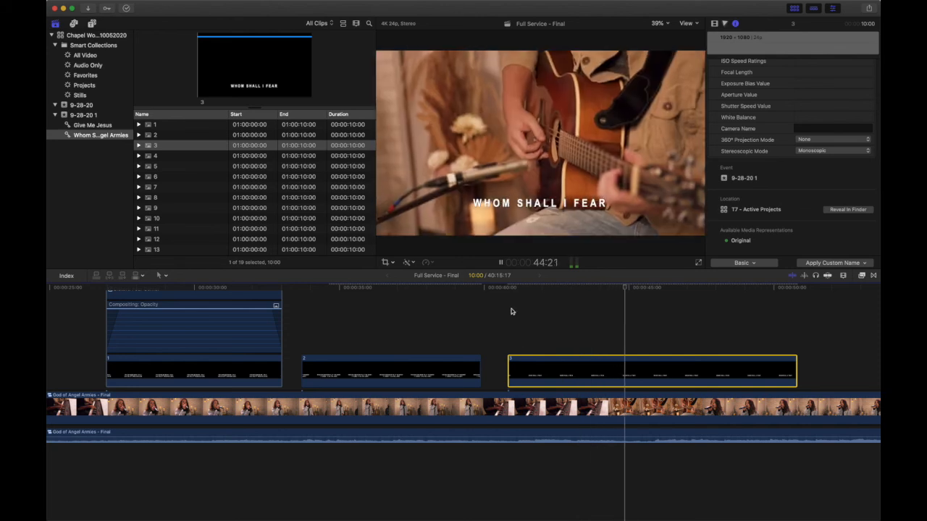
{"action": "scroll", "coordinate": [519, 352], "scroll_direction": "right", "scroll_amount": 6}
{"action": "scroll", "coordinate": [520, 351], "scroll_direction": "right", "scroll_amount": 1}
{"action": "key", "text": "space"}
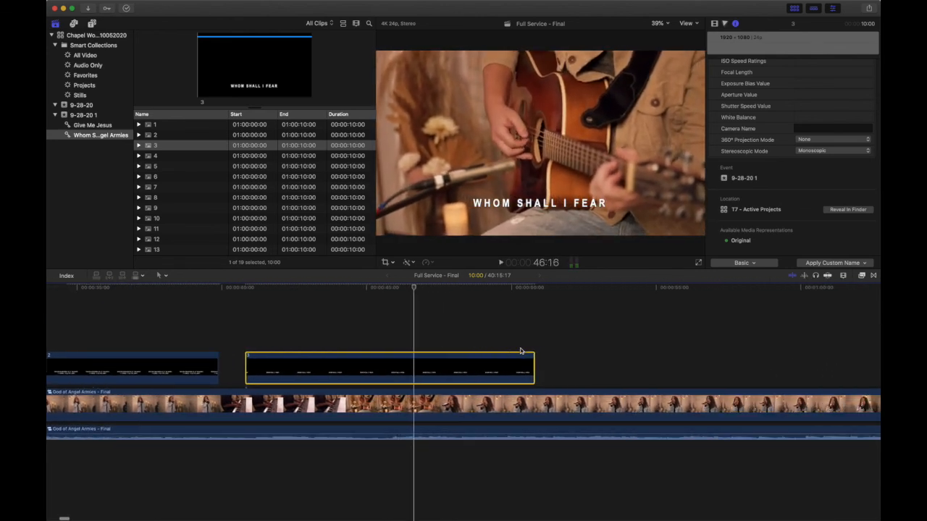
{"action": "left_click_drag", "start_coordinate": [533, 381], "coordinate": [405, 374]}
{"action": "left_click", "coordinate": [348, 288]}
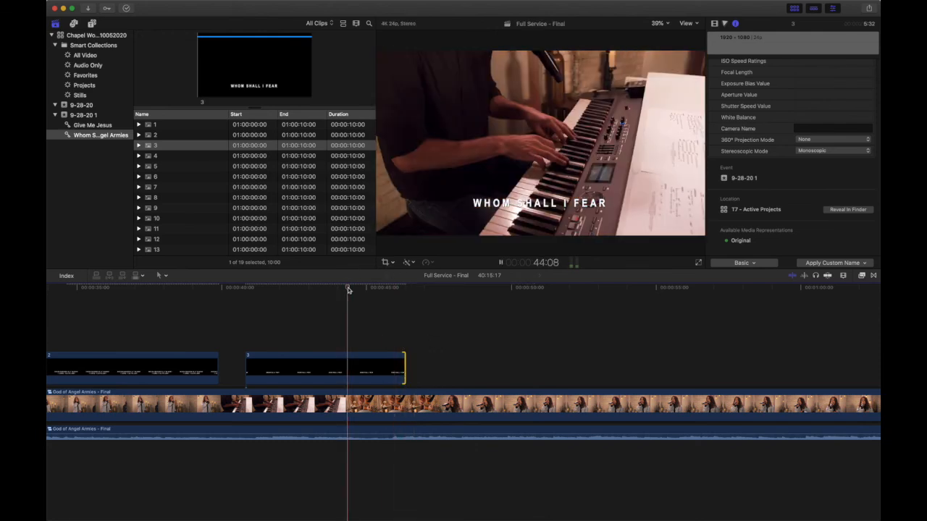
{"action": "key", "text": "space"}
{"action": "key", "text": "space"}
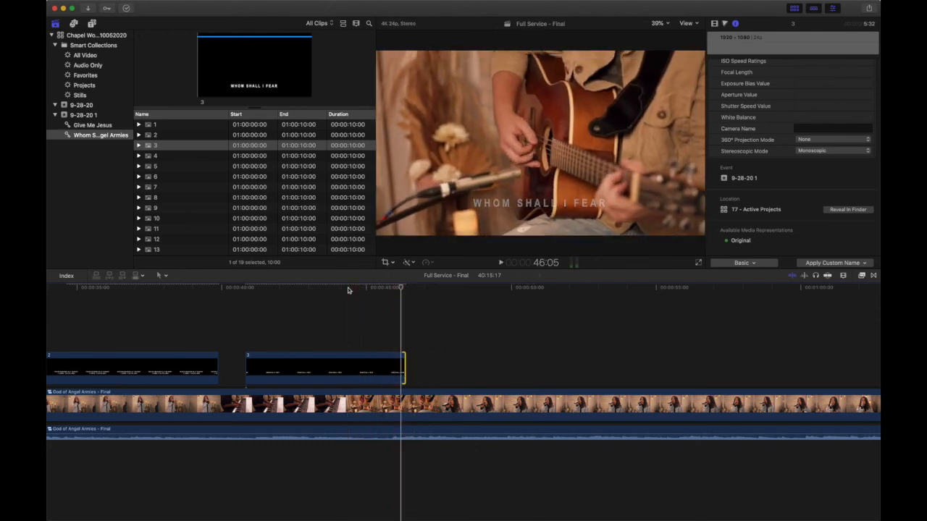
{"action": "left_click_drag", "start_coordinate": [403, 374], "coordinate": [389, 374]}
Step: Play slide 3 from just before its start and review its fade-in and fade-out against the singing
{"action": "left_click", "coordinate": [234, 290]}
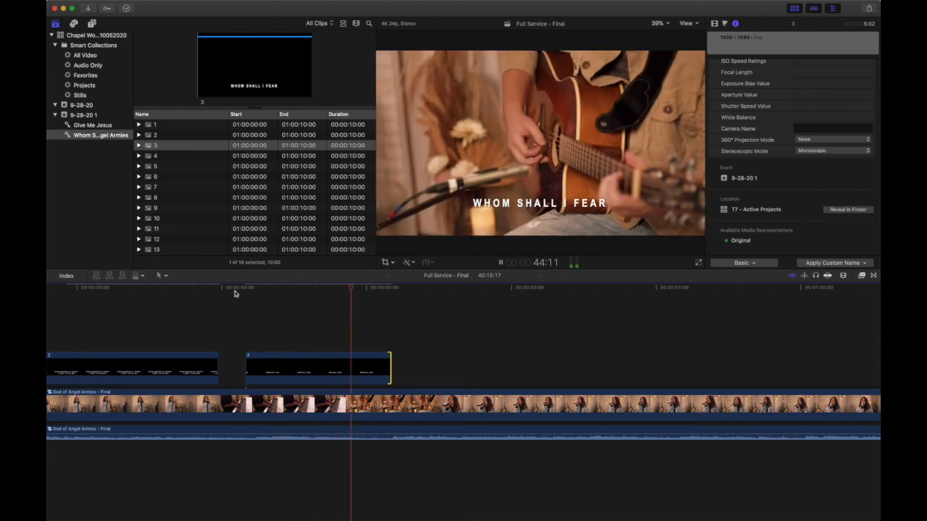
{"action": "key", "text": "space"}
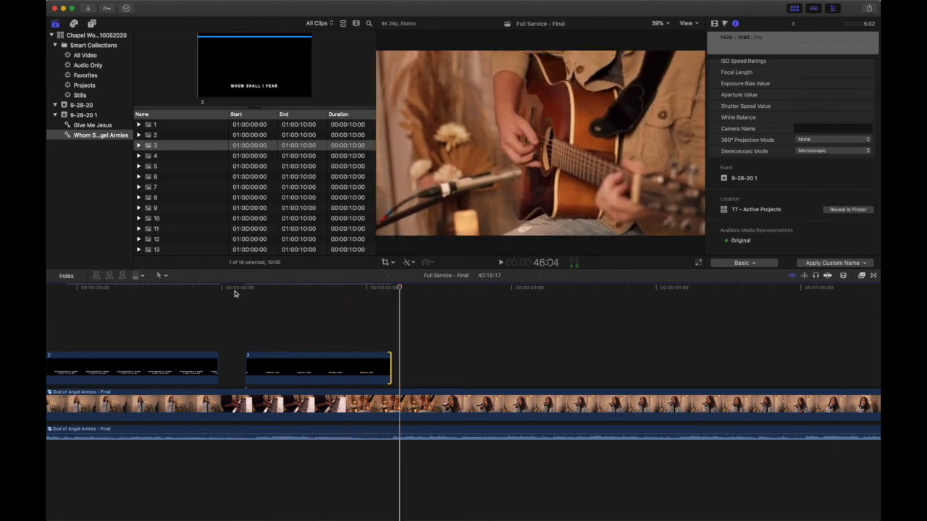
{"action": "left_click", "coordinate": [340, 288]}
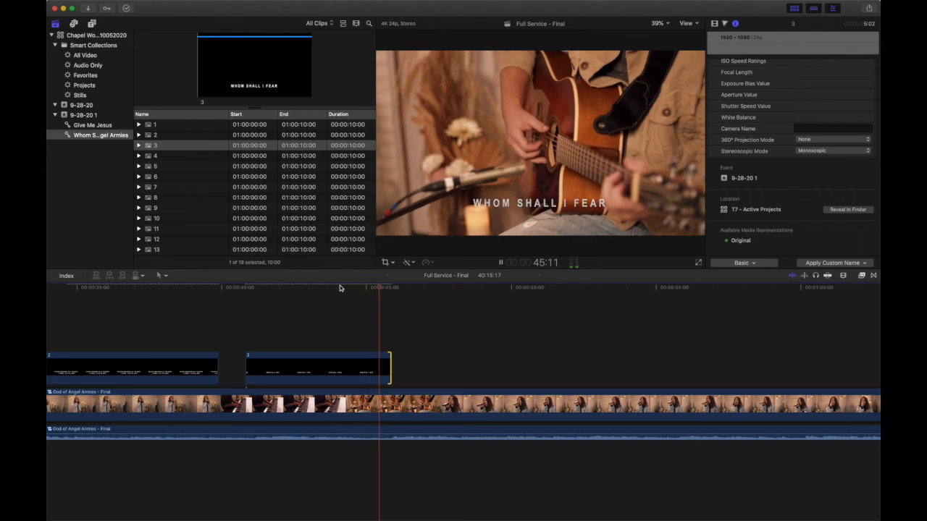
{"action": "key", "text": "space"}
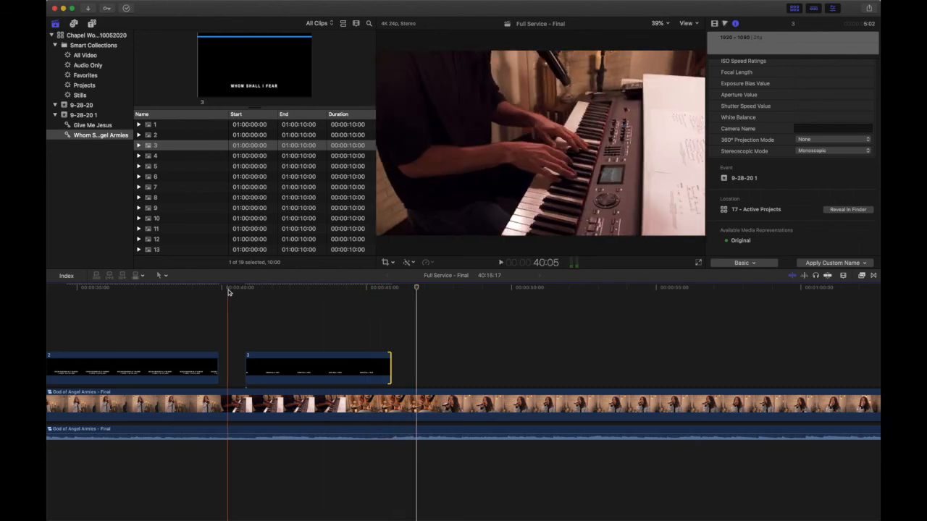
{"action": "left_click", "coordinate": [233, 288]}
{"action": "key", "text": "space"}
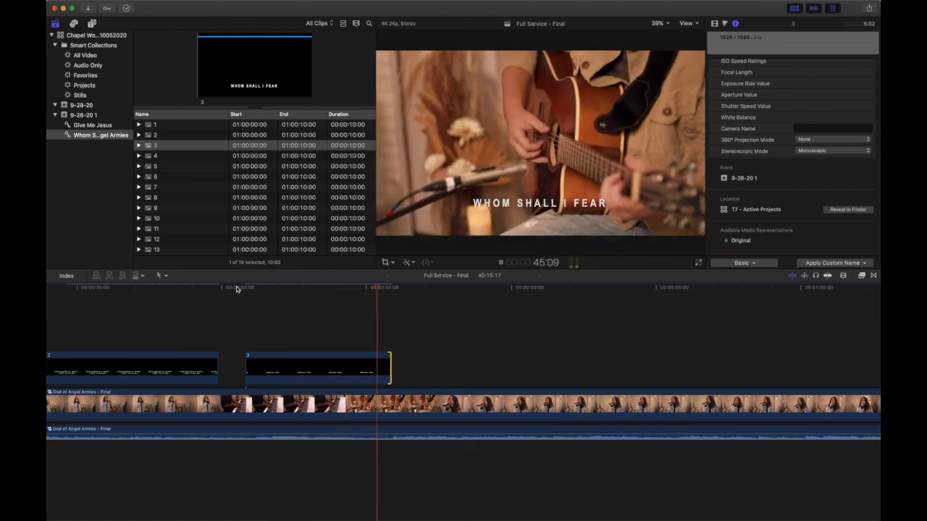
{"action": "key", "text": "space"}
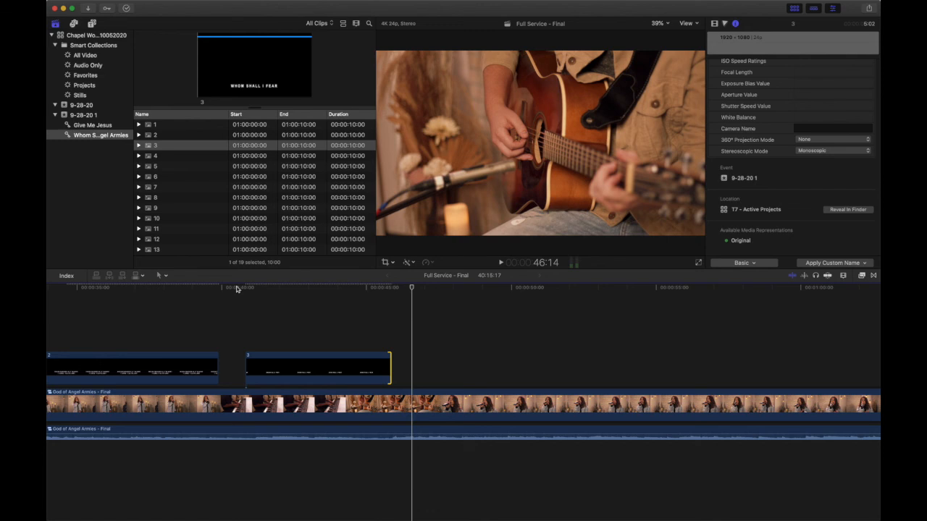